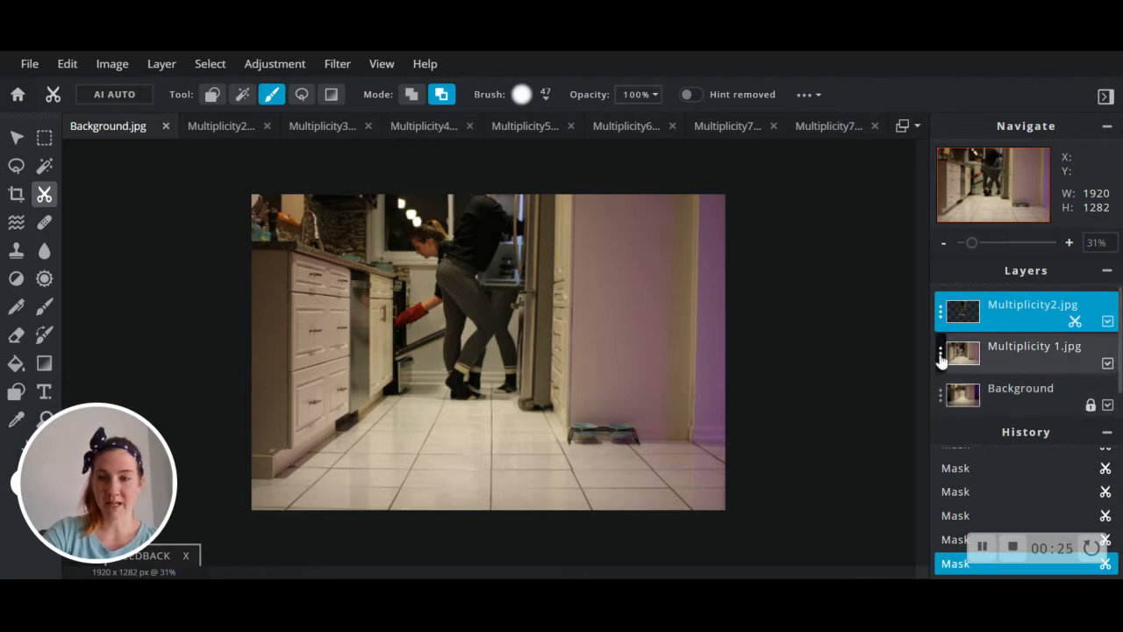
Hide the Multiplicity2.jpg and Multiplicity 1.jpg layers to examine the background, and show both again
left_click(1108, 323)
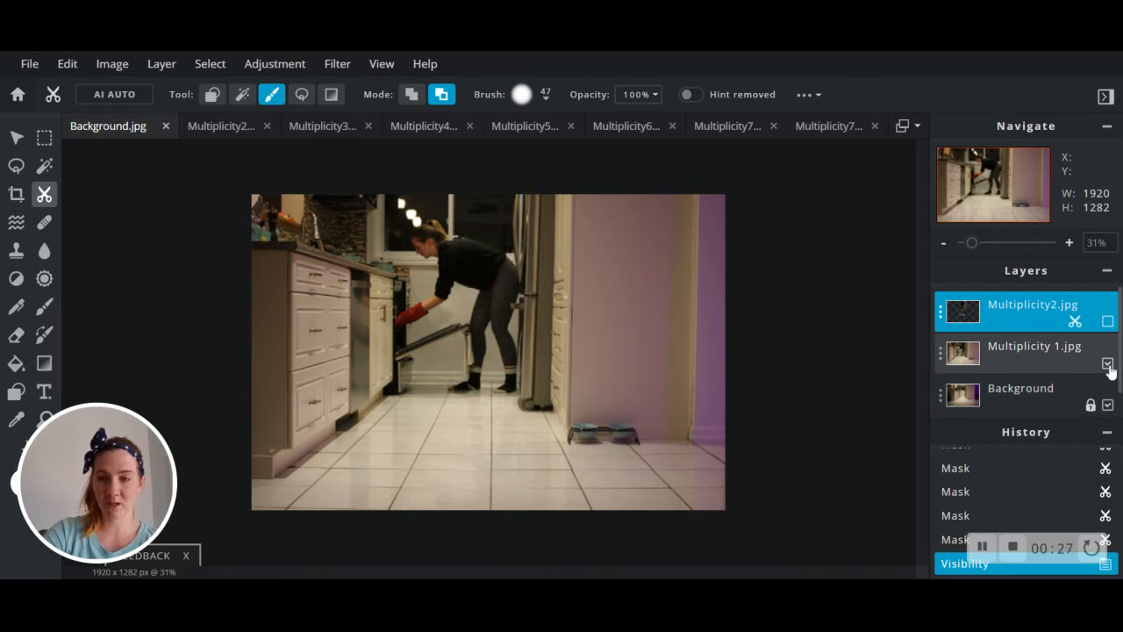
left_click(1109, 367)
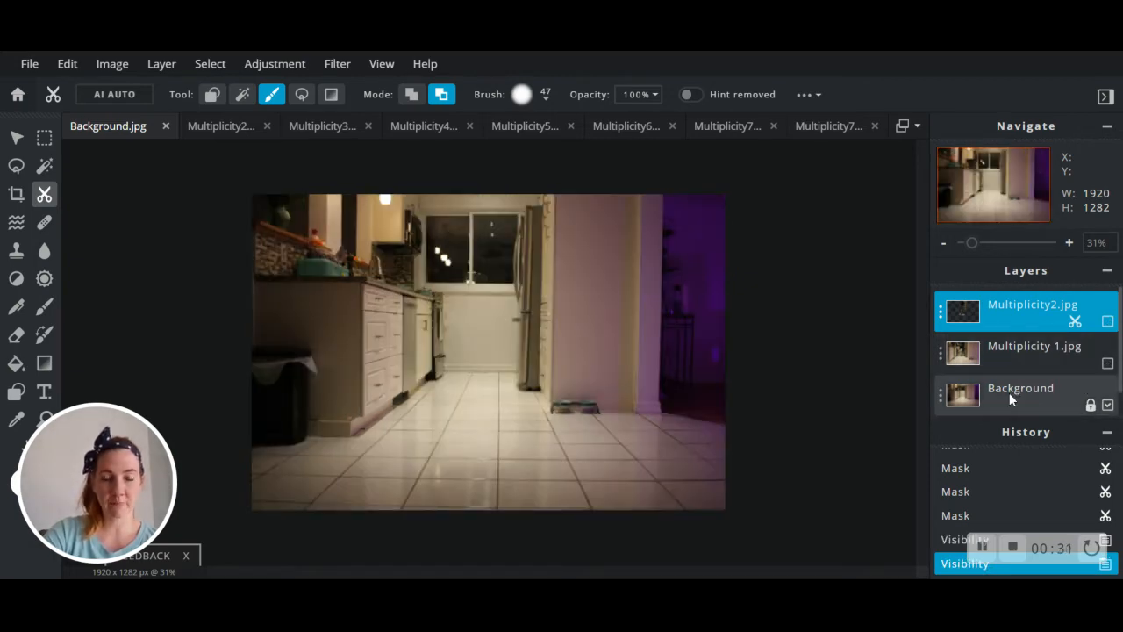
left_click(1014, 361)
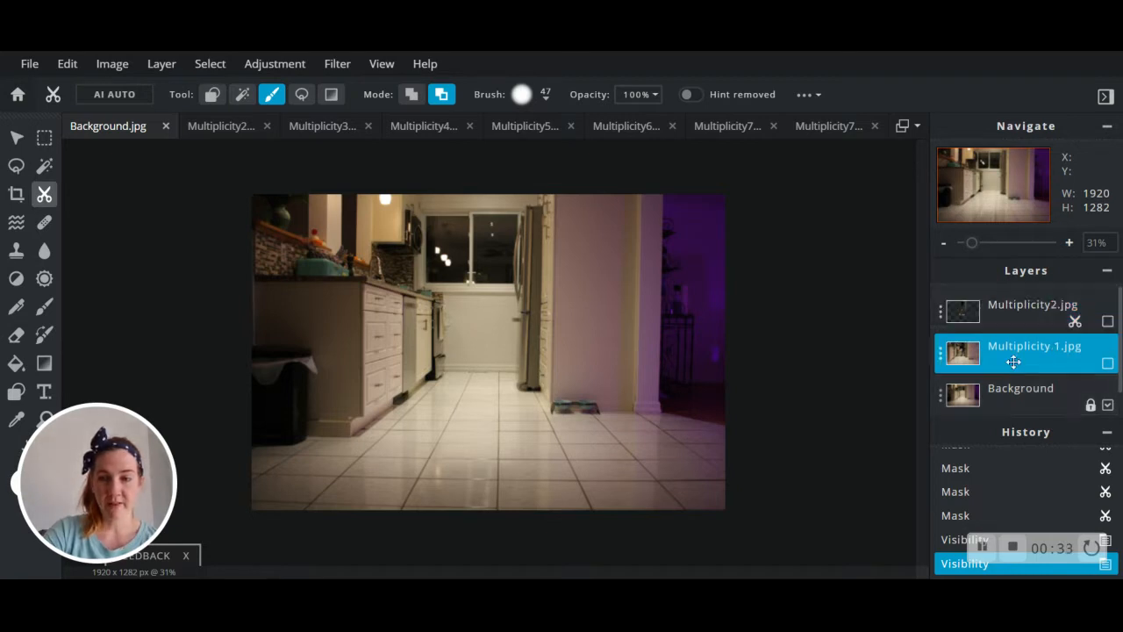
left_click(1107, 364)
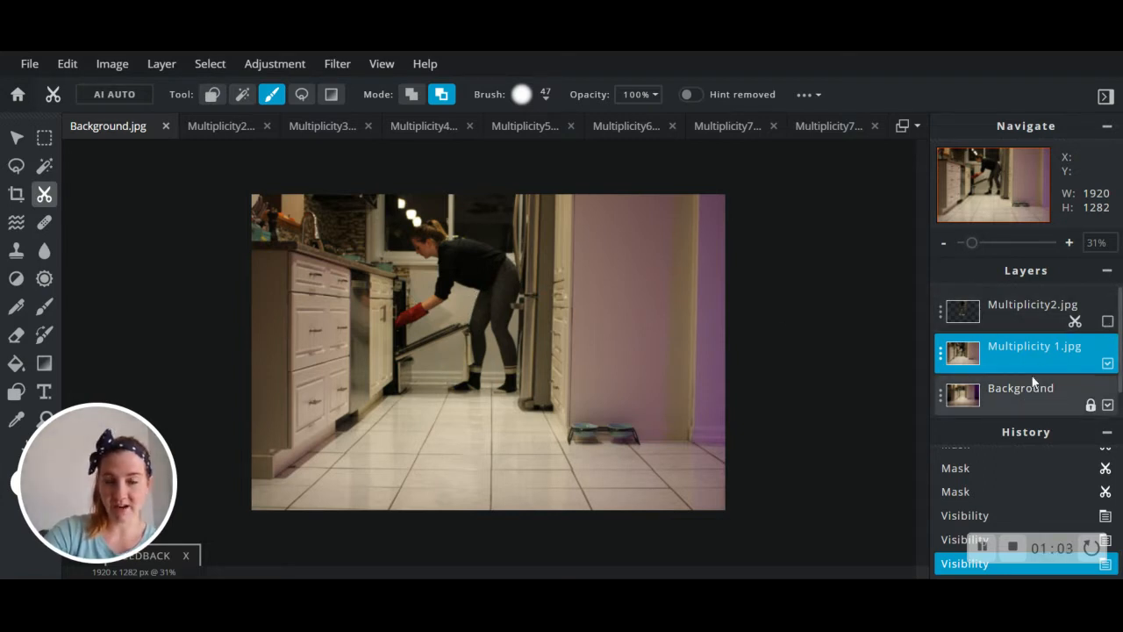
left_click(1108, 322)
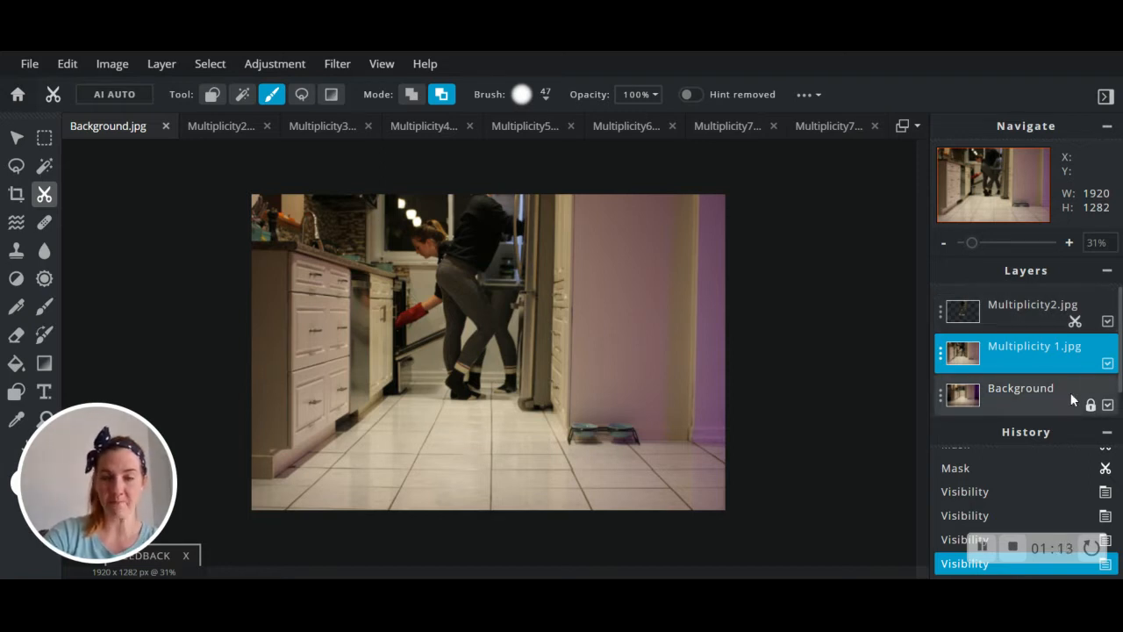
Add the Multiplicity3.jpg photo as a new image layer directly above the Multiplicity2.jpg layer
left_click(1032, 307)
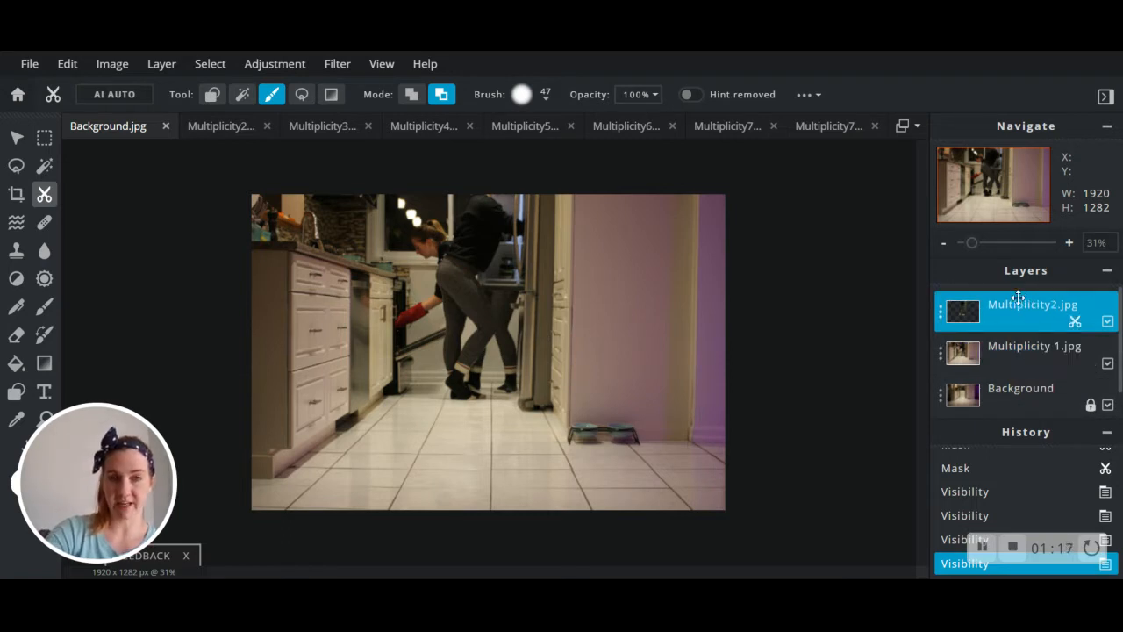
scroll(1047, 408, "down", 1)
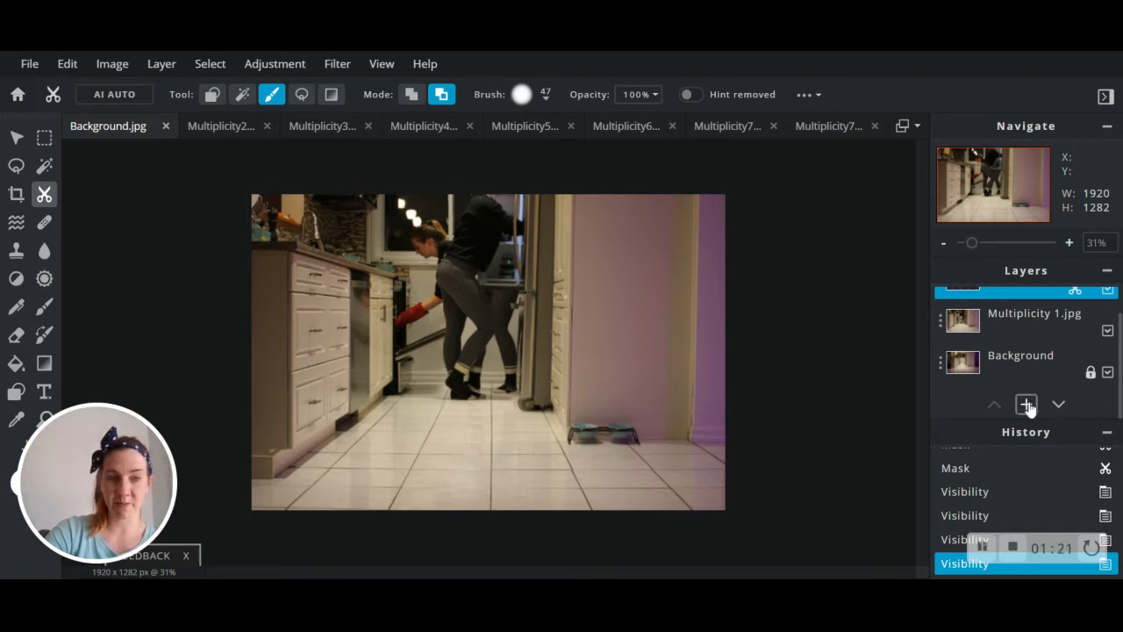
left_click(1026, 404)
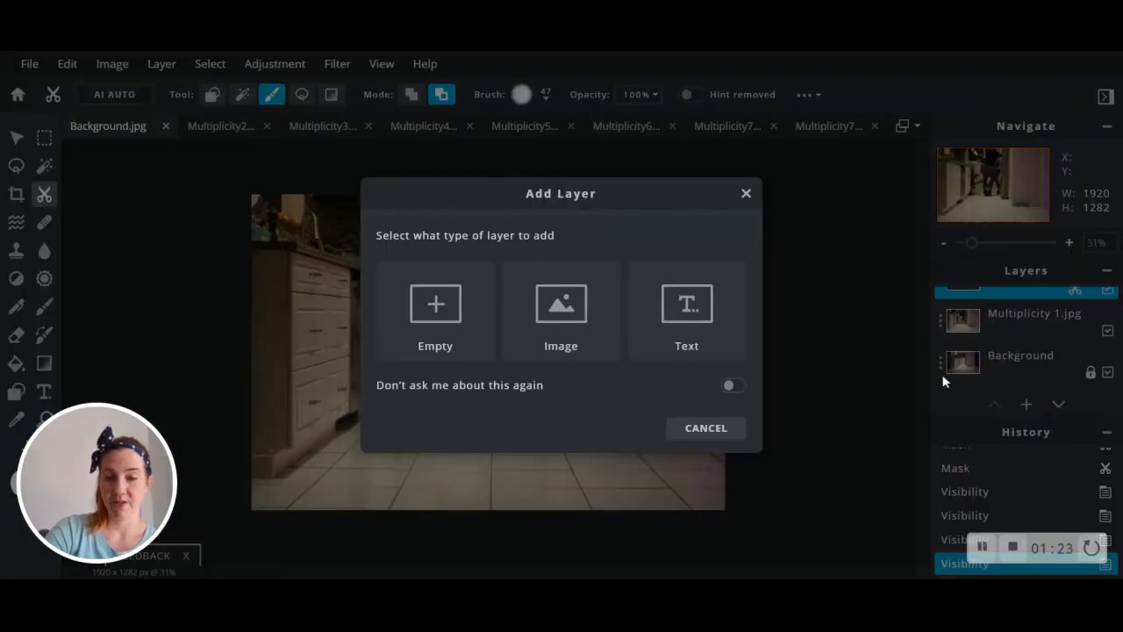
left_click(563, 303)
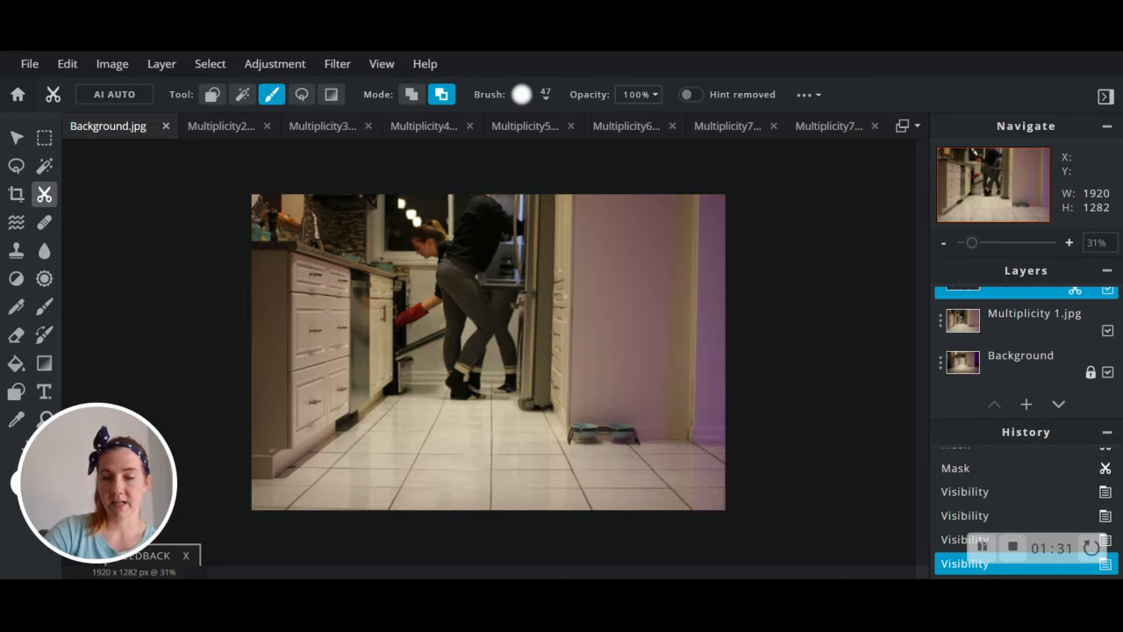
key("ctrl+v")
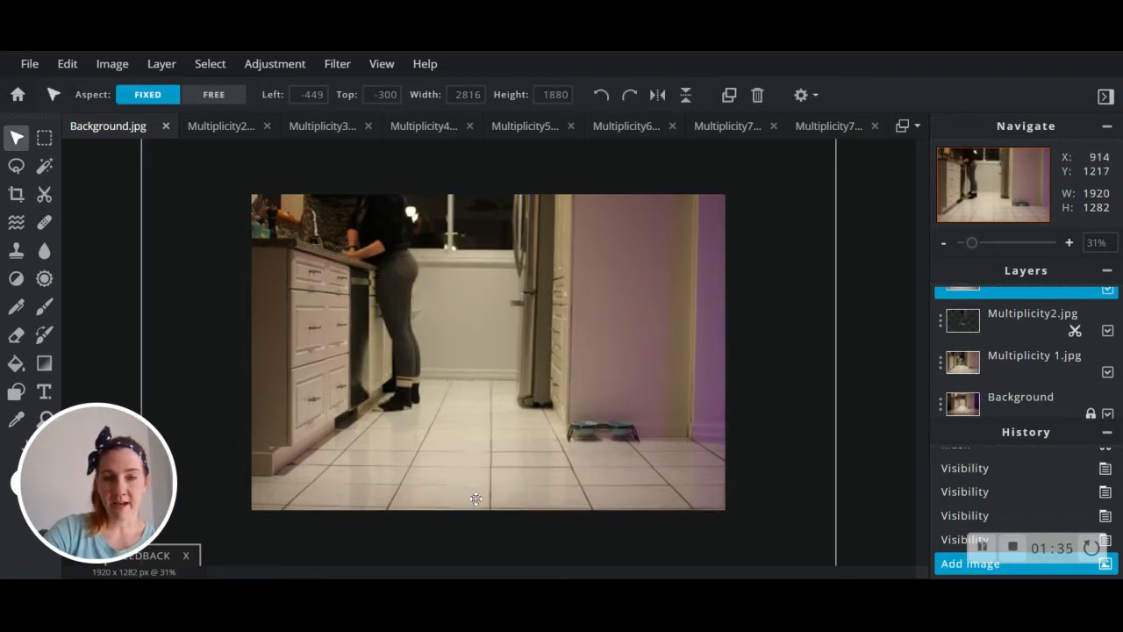
scroll(1053, 358, "up", 1)
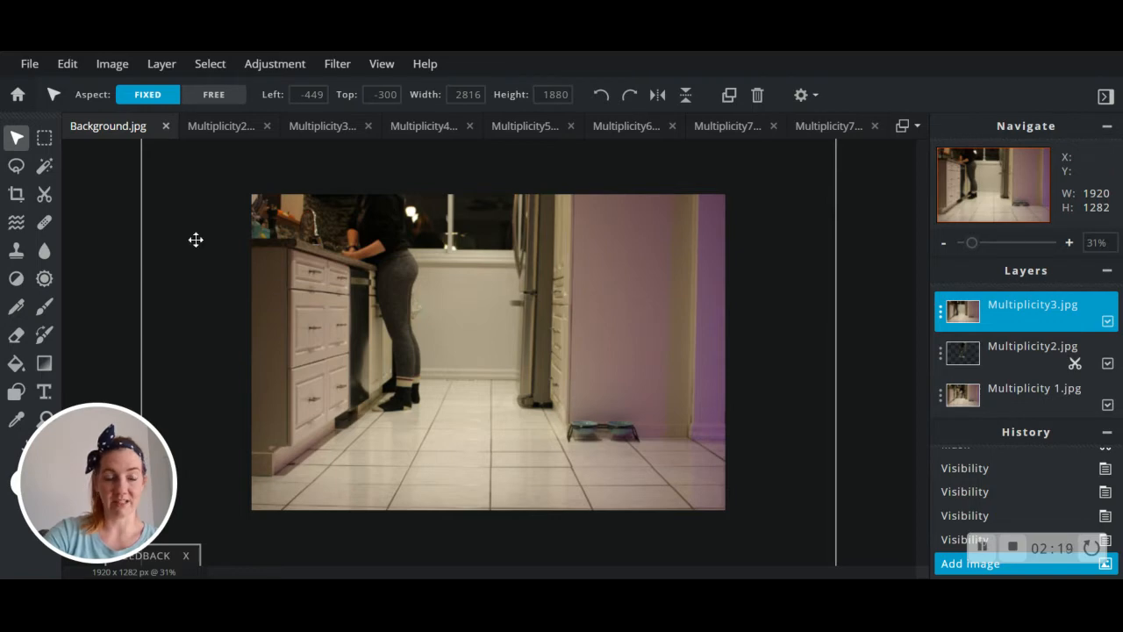
Cut the floor, wall and purple edge areas out of Multiplicity3.jpg using Magic mask in remove mode with tolerance 32
left_click(42, 199)
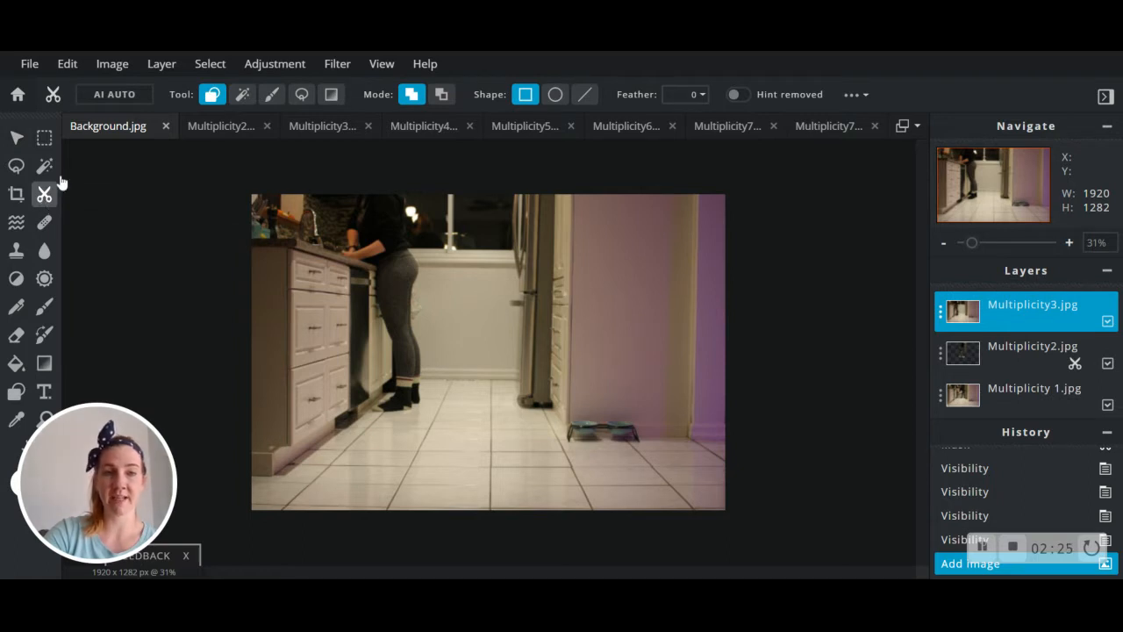
left_click(442, 96)
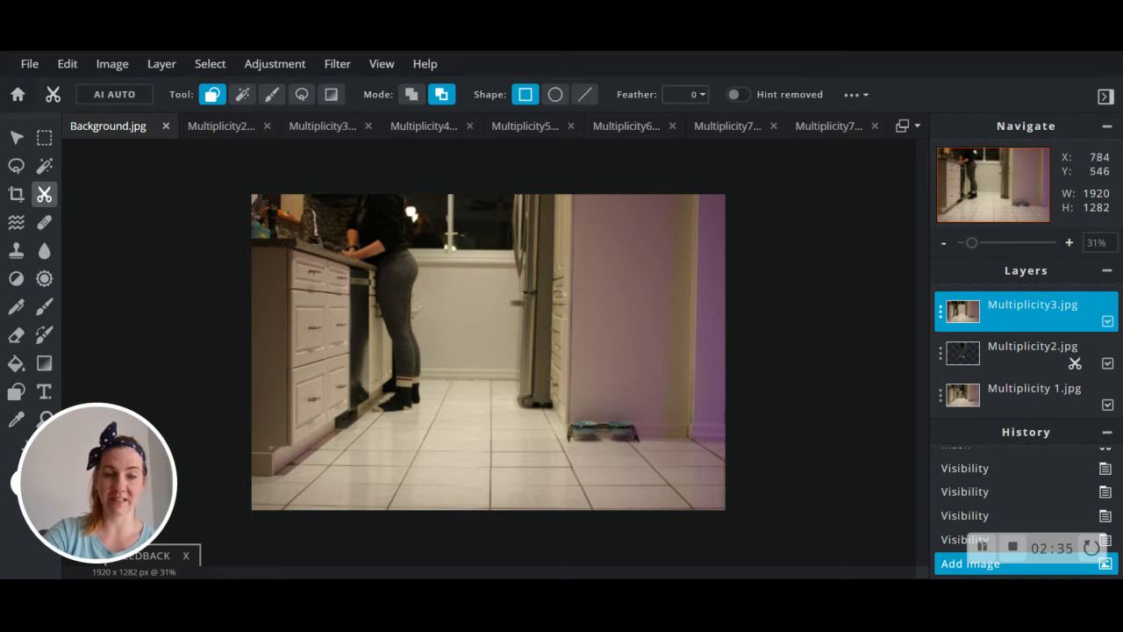
left_click(271, 95)
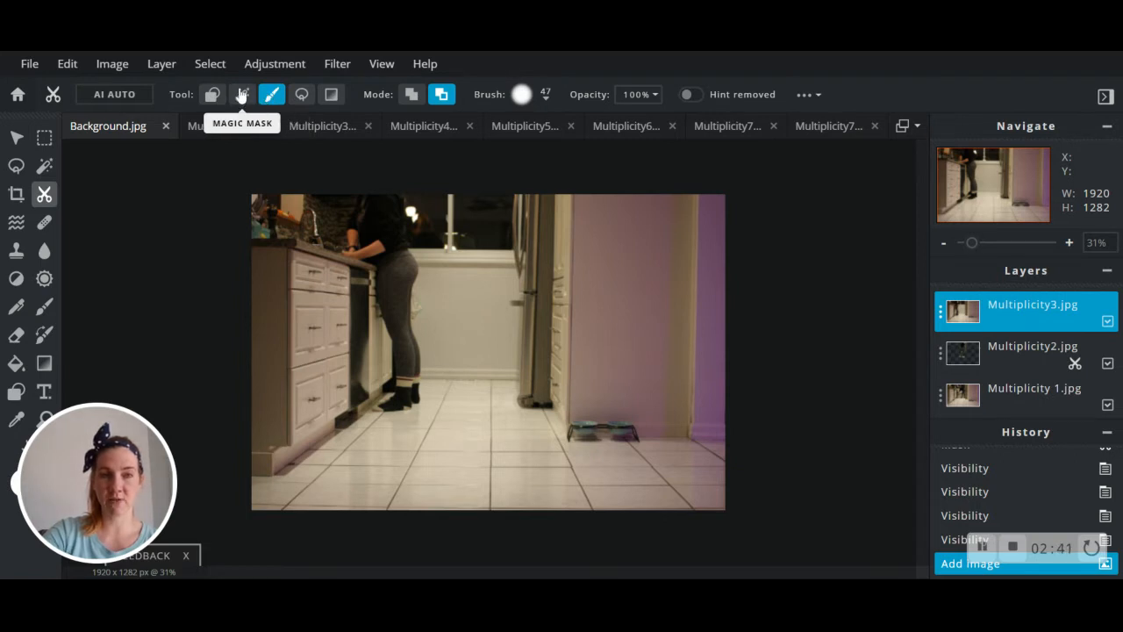
left_click(242, 94)
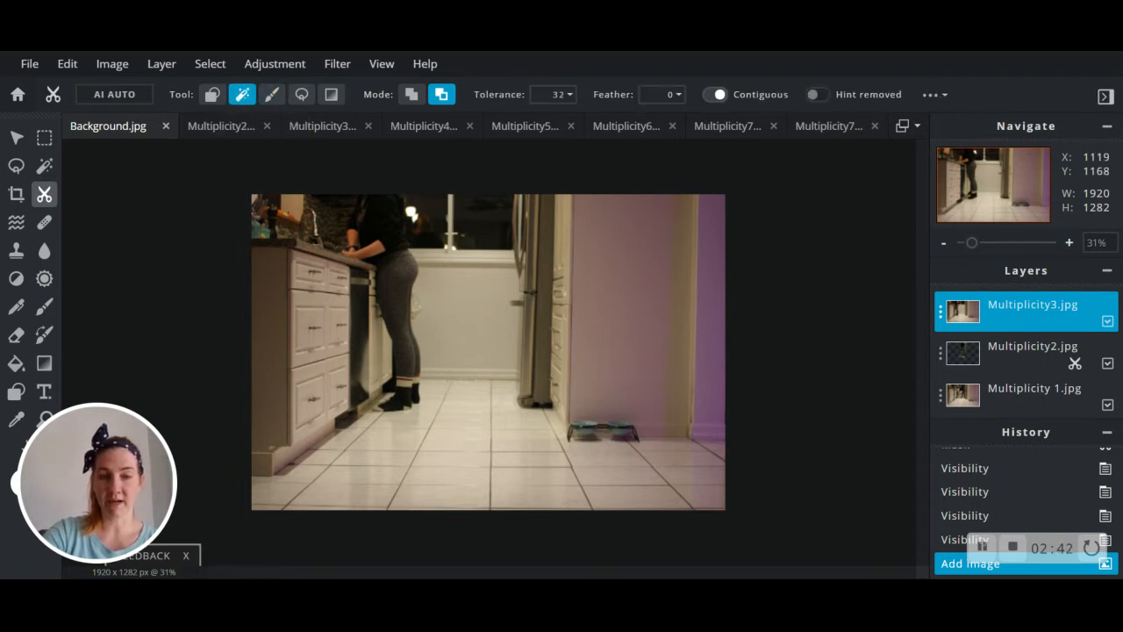
left_click(528, 483)
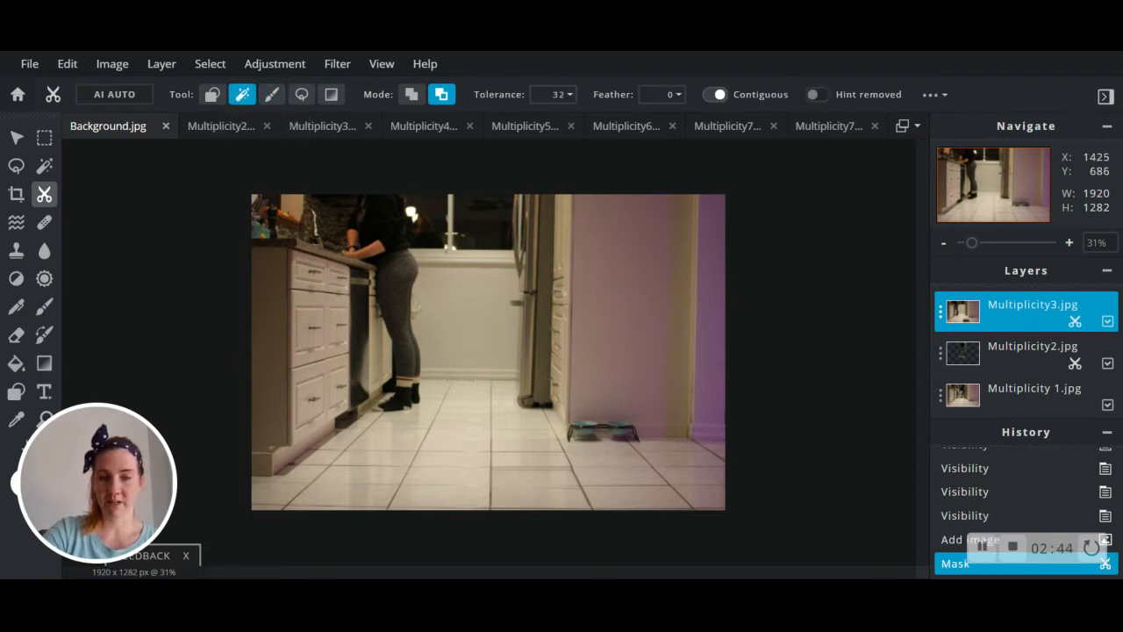
left_click(604, 363)
left_click(707, 325)
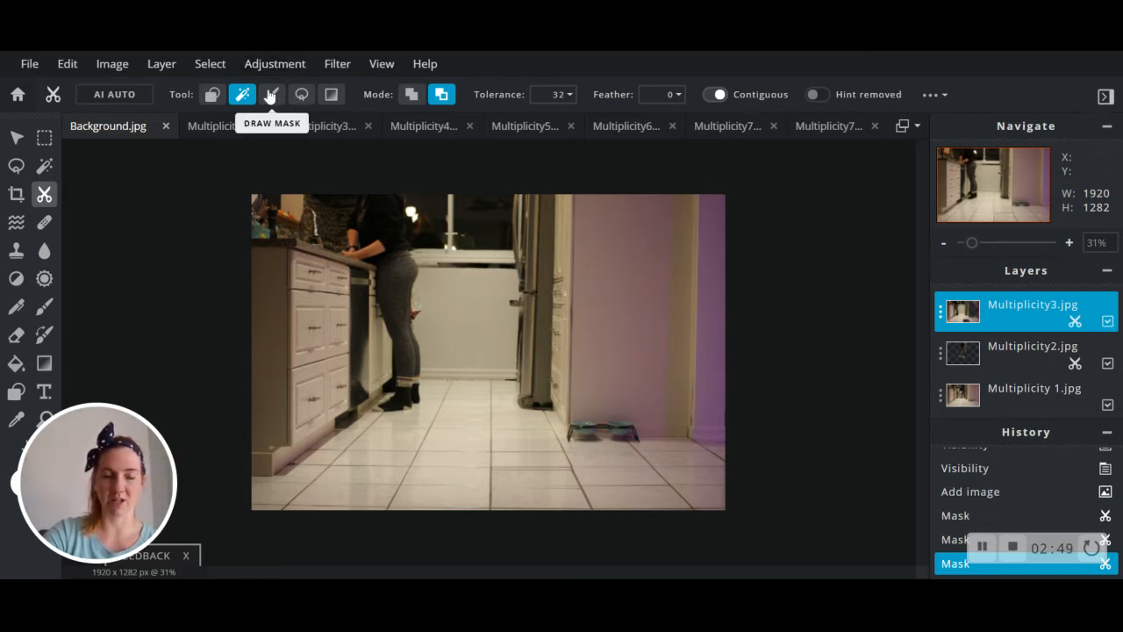
Remove everything beyond the woman on the fridge side of Multiplicity3.jpg with a freehand lasso mask
left_click(271, 95)
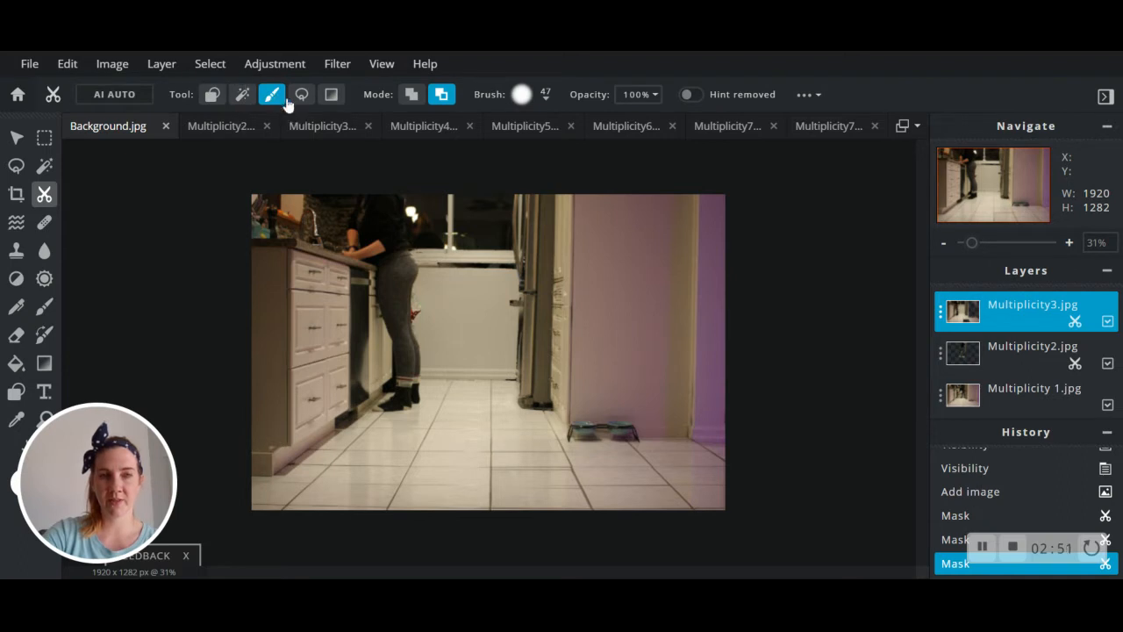
left_click(302, 96)
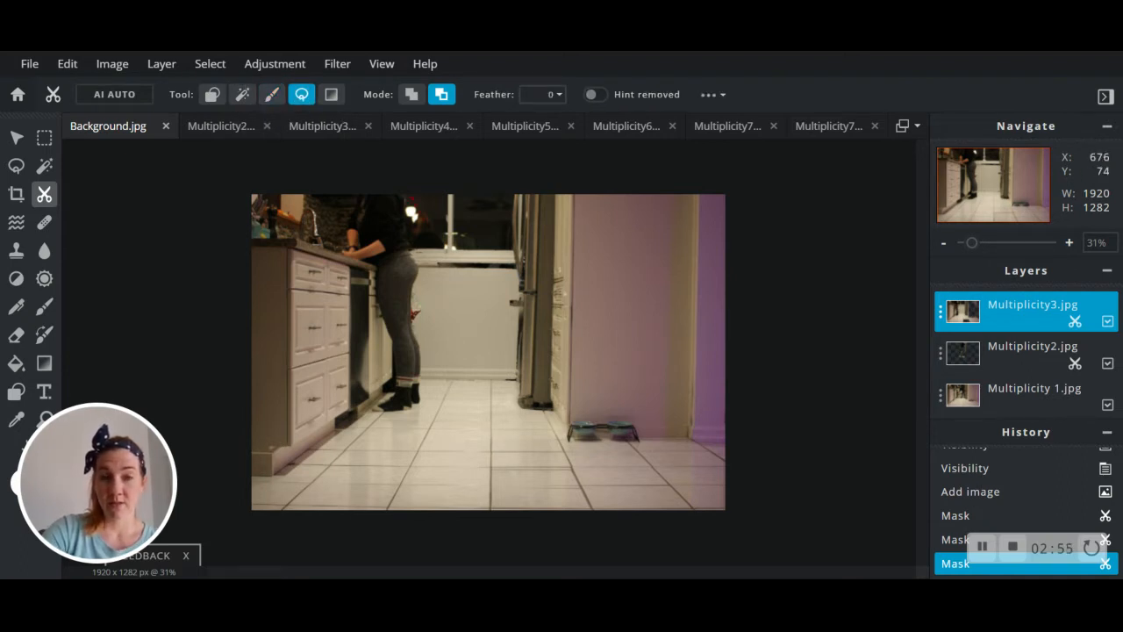
left_click_drag(439, 379, 420, 483)
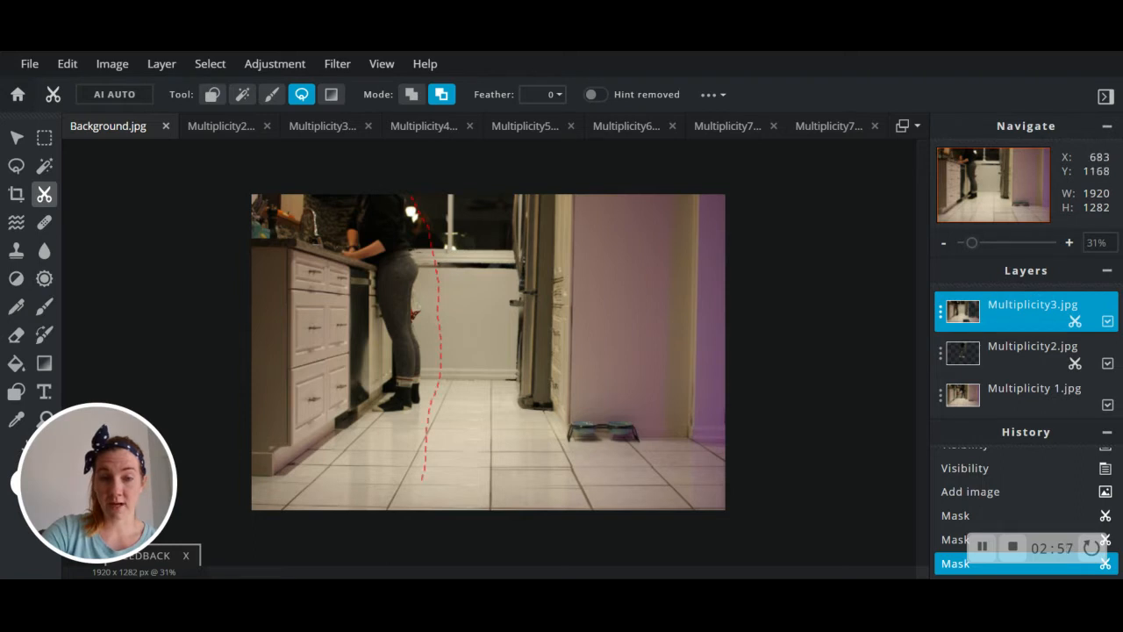
mouse_move(551, 545)
left_mouse_down()
mouse_move(680, 572)
mouse_move(740, 450)
mouse_move(718, 267)
mouse_move(721, 184)
left_mouse_up()
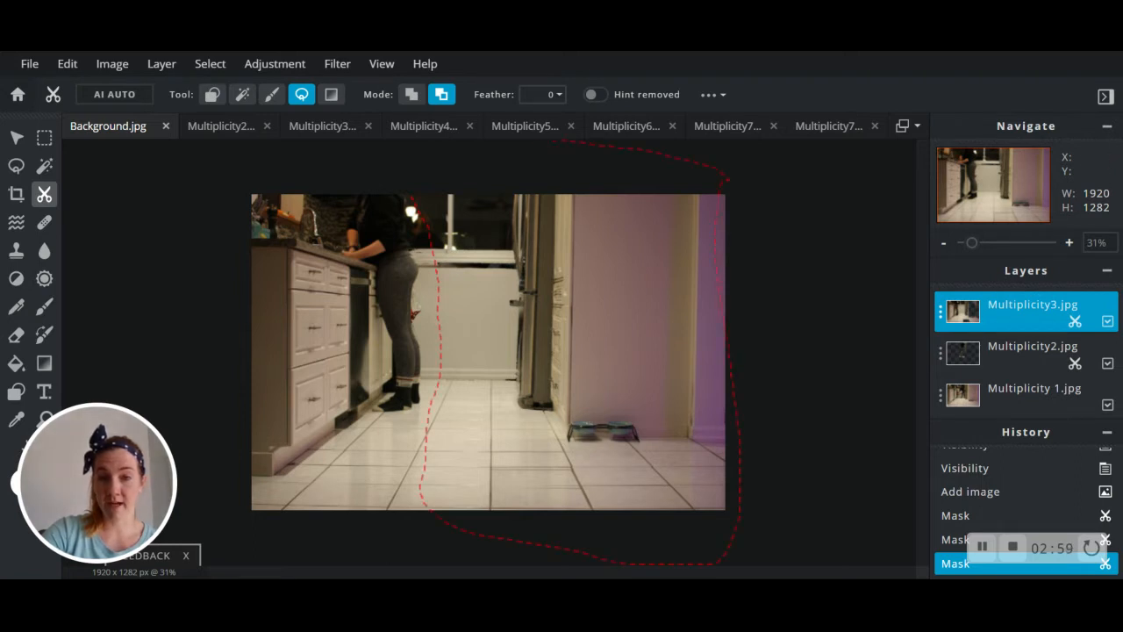
left_click_drag(425, 165, 411, 197)
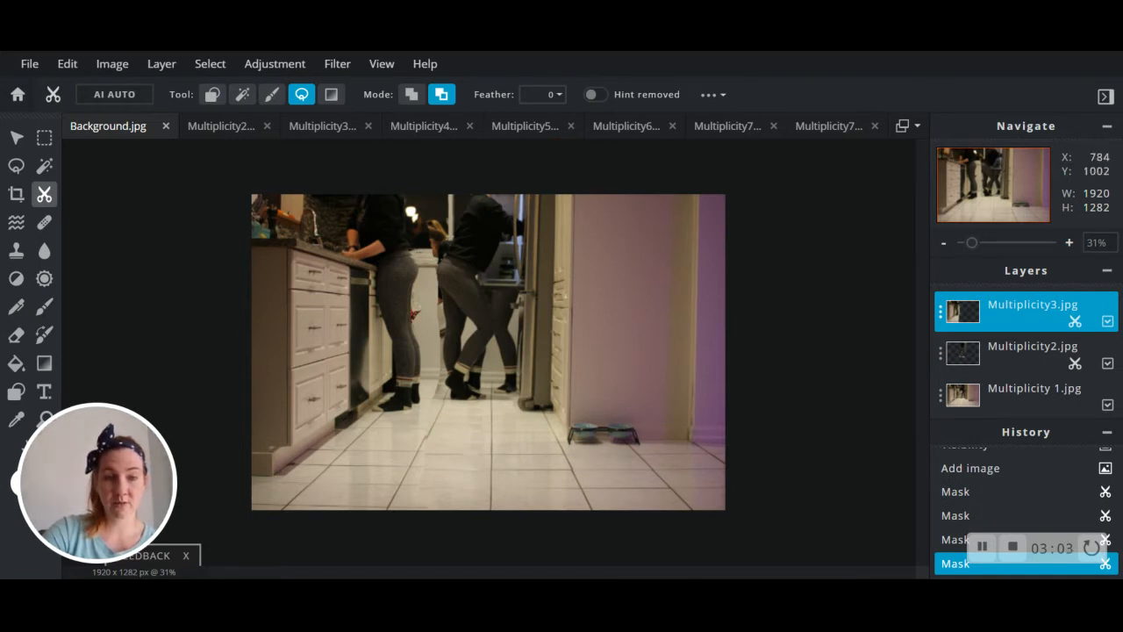
Lasso the drawers beside the woman and the floor below her feet to remove them from Multiplicity3.jpg
left_click_drag(408, 419, 377, 409)
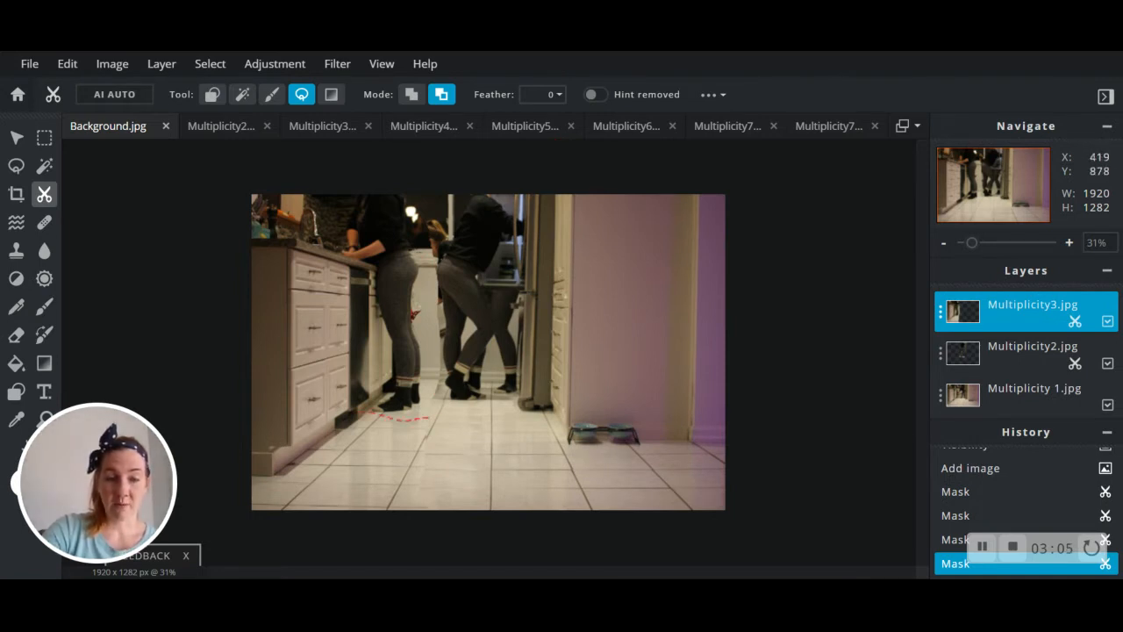
left_click_drag(318, 260, 324, 221)
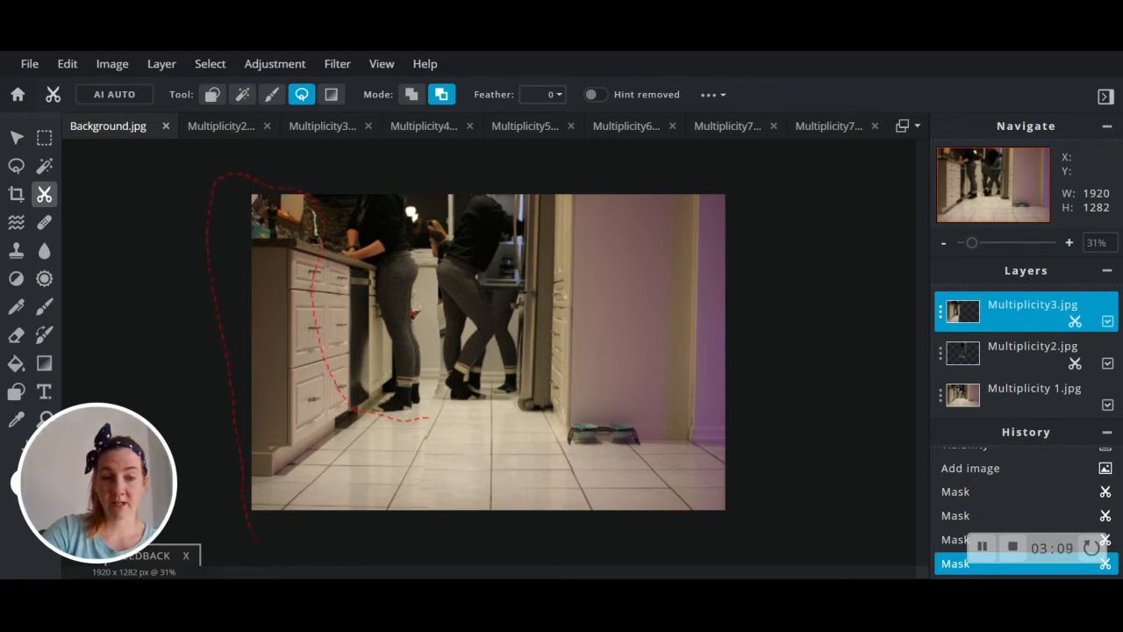
mouse_move(430, 576)
left_mouse_down()
mouse_move(454, 532)
mouse_move(461, 452)
mouse_move(430, 420)
left_mouse_up()
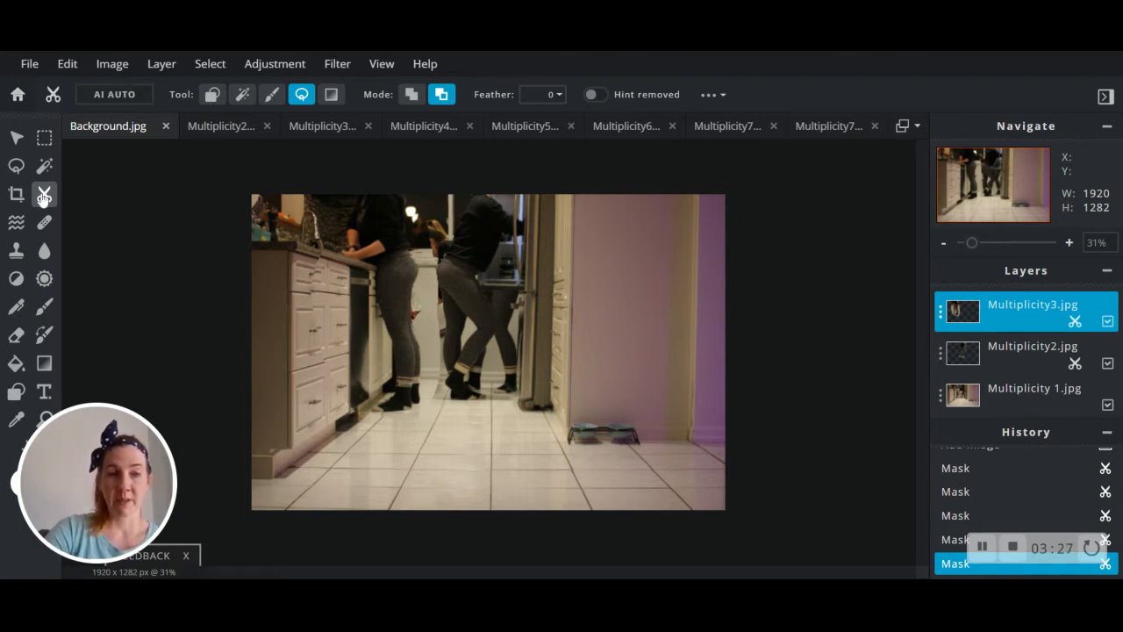
Brush away the leftover background between the sink figure's legs and the fridge figure using Draw mask in remove mode, size 47
left_click(274, 99)
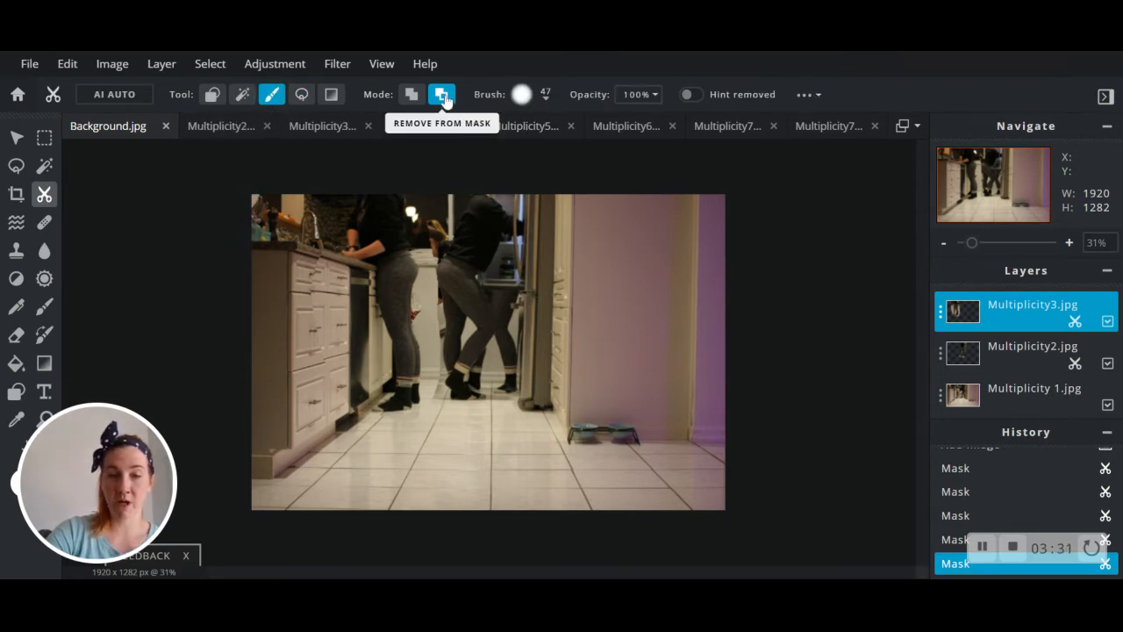
scroll(307, 527, "up", 5)
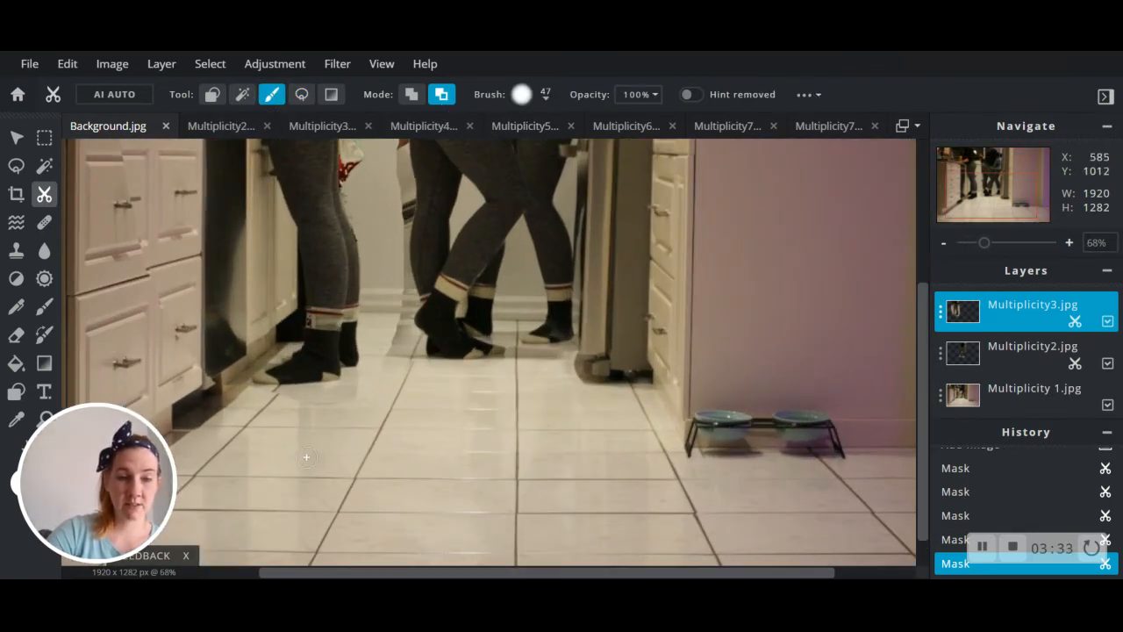
left_click_drag(664, 575, 613, 575)
scroll(451, 275, "up", 4)
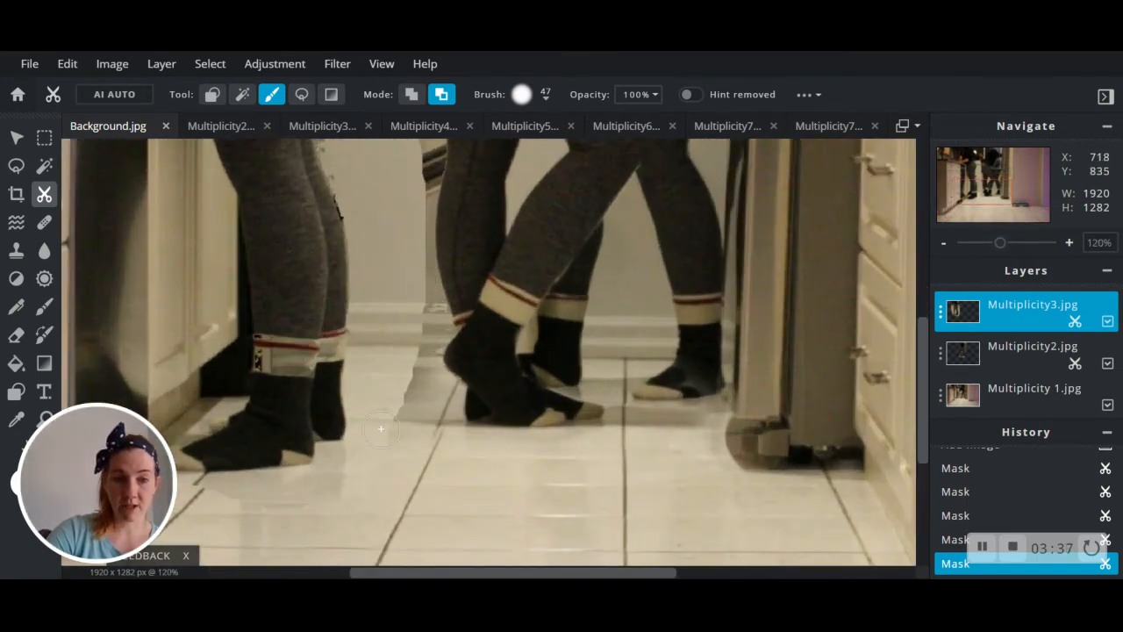
mouse_move(378, 430)
left_mouse_down()
mouse_move(360, 390)
mouse_move(362, 249)
mouse_move(337, 146)
mouse_move(408, 152)
mouse_move(420, 170)
mouse_move(413, 319)
mouse_move(404, 389)
mouse_move(388, 409)
mouse_move(374, 366)
mouse_move(359, 170)
mouse_move(389, 188)
mouse_move(398, 272)
left_mouse_up()
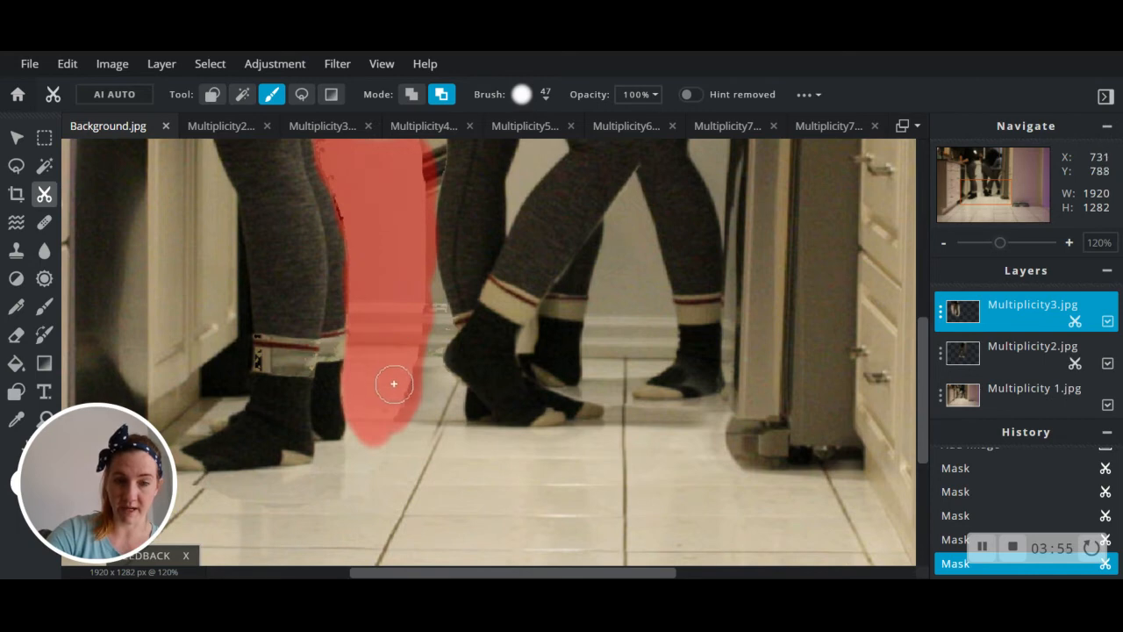
mouse_move(394, 384)
left_mouse_down()
mouse_move(363, 456)
mouse_move(337, 454)
mouse_move(316, 482)
mouse_move(192, 491)
mouse_move(294, 504)
mouse_move(336, 489)
mouse_move(363, 471)
mouse_move(361, 437)
left_mouse_up()
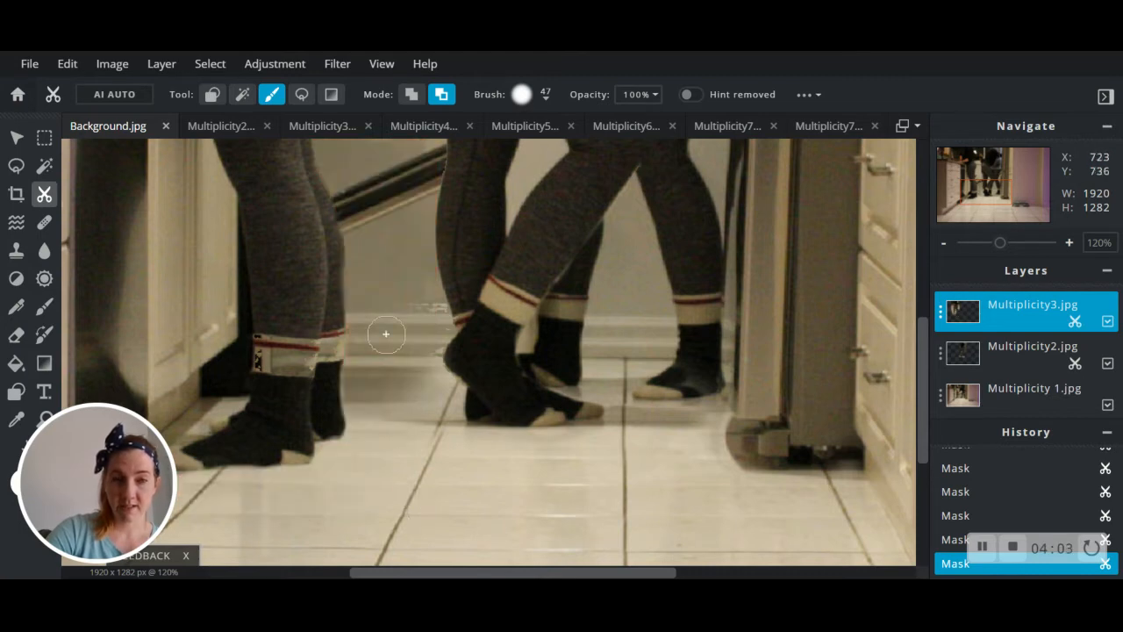
scroll(426, 258, "down", 2)
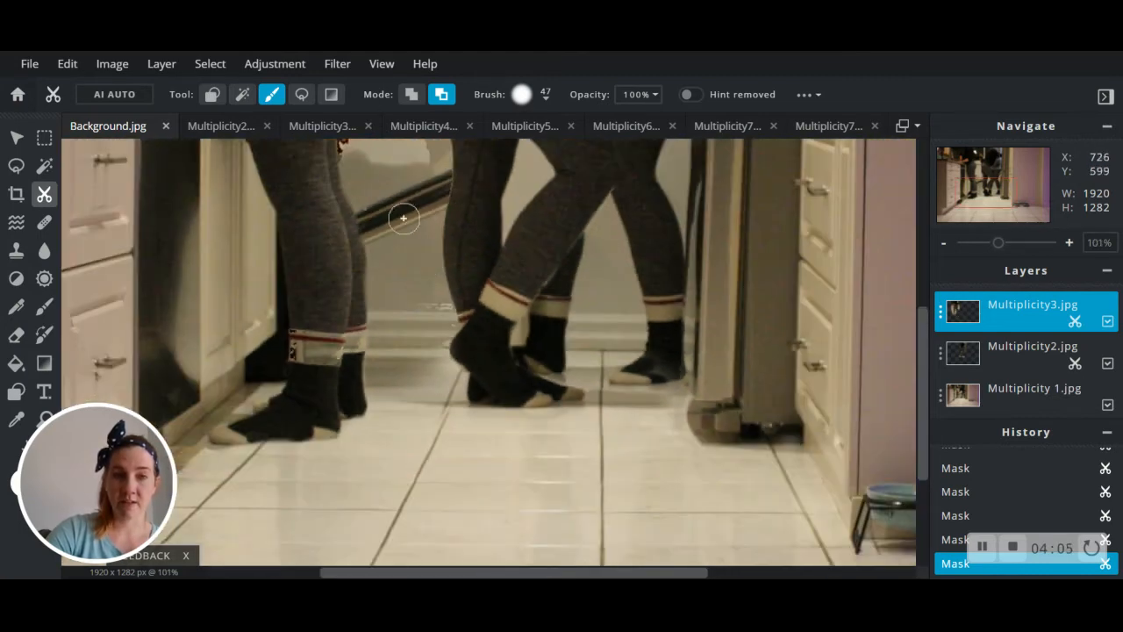
mouse_move(432, 306)
left_mouse_down()
mouse_move(422, 279)
mouse_move(440, 319)
mouse_move(431, 347)
mouse_move(430, 298)
left_mouse_up()
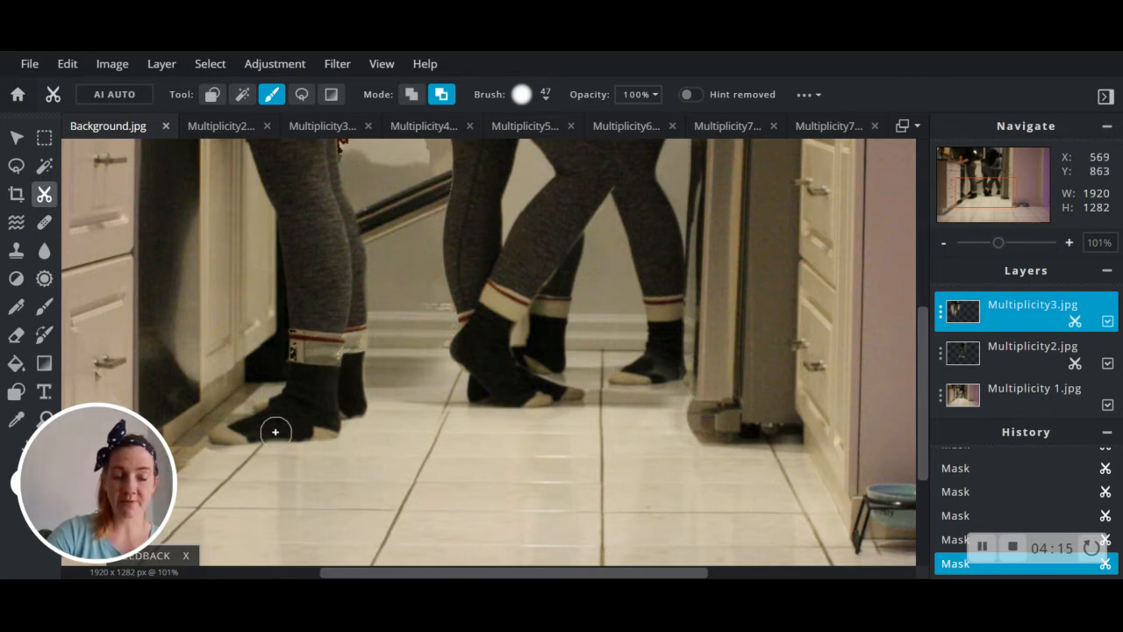
Restore the missing parts of the sink figure's sock cuff using Draw mask in add mode with brush size 32
left_click(411, 94)
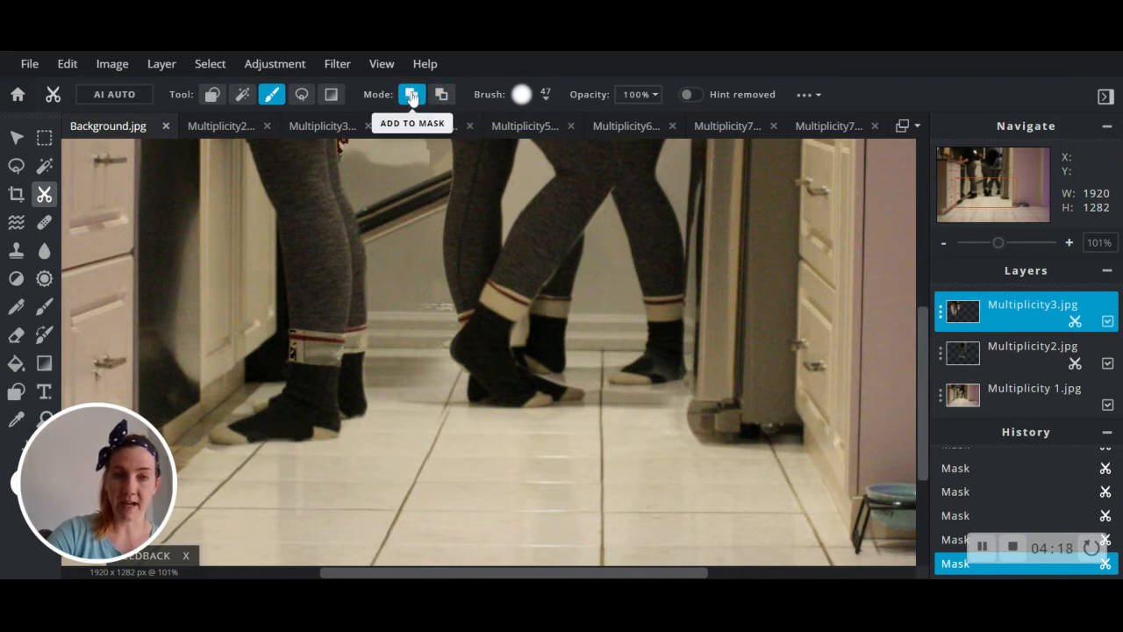
left_click(545, 95)
left_click_drag(533, 154, 533, 155)
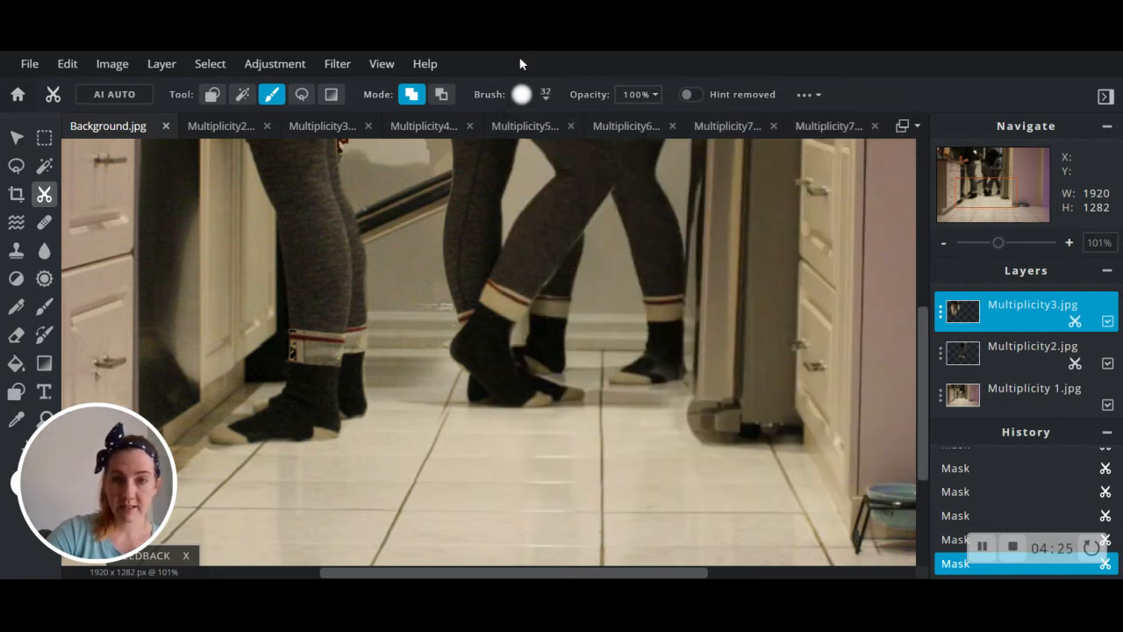
mouse_move(309, 382)
left_mouse_down()
mouse_move(302, 325)
mouse_move(303, 357)
mouse_move(309, 333)
mouse_move(318, 364)
mouse_move(329, 338)
mouse_move(334, 375)
mouse_move(350, 332)
mouse_move(301, 347)
mouse_move(311, 369)
mouse_move(302, 335)
left_mouse_up()
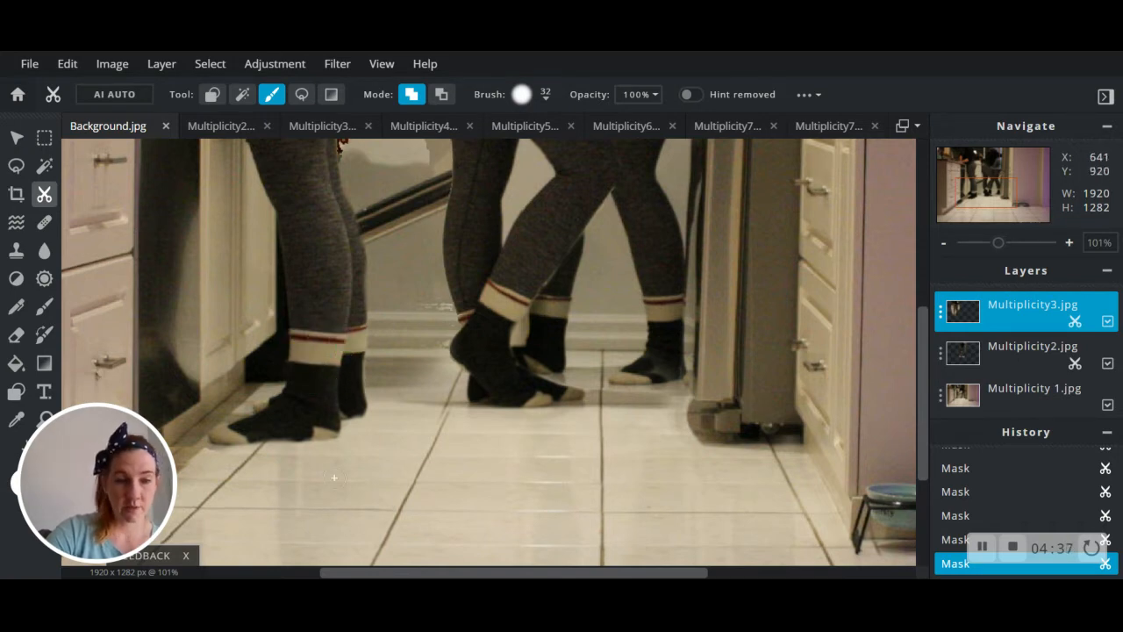
Brush the background between the sink figure's and fridge figure's legs out of Multiplicity3.jpg in remove mode, uncovering the red oven mitt and arm
left_click(436, 95)
left_click_drag(513, 572, 421, 572)
scroll(617, 343, "up", 1)
scroll(814, 355, "down", 2)
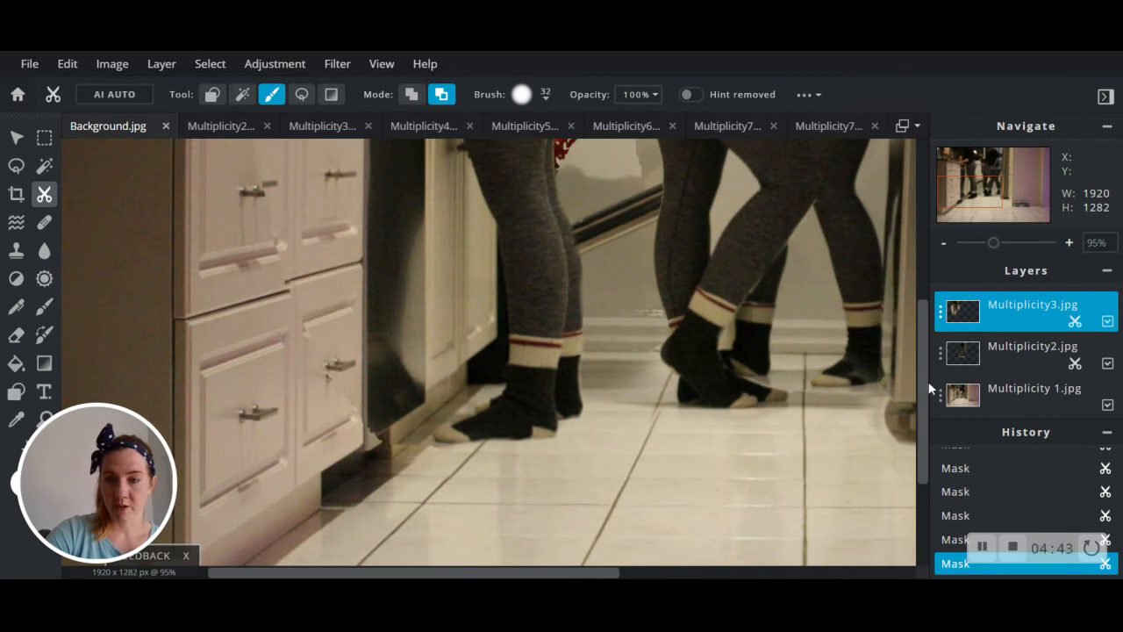
left_click_drag(923, 388, 922, 237)
scroll(803, 387, "up", 2)
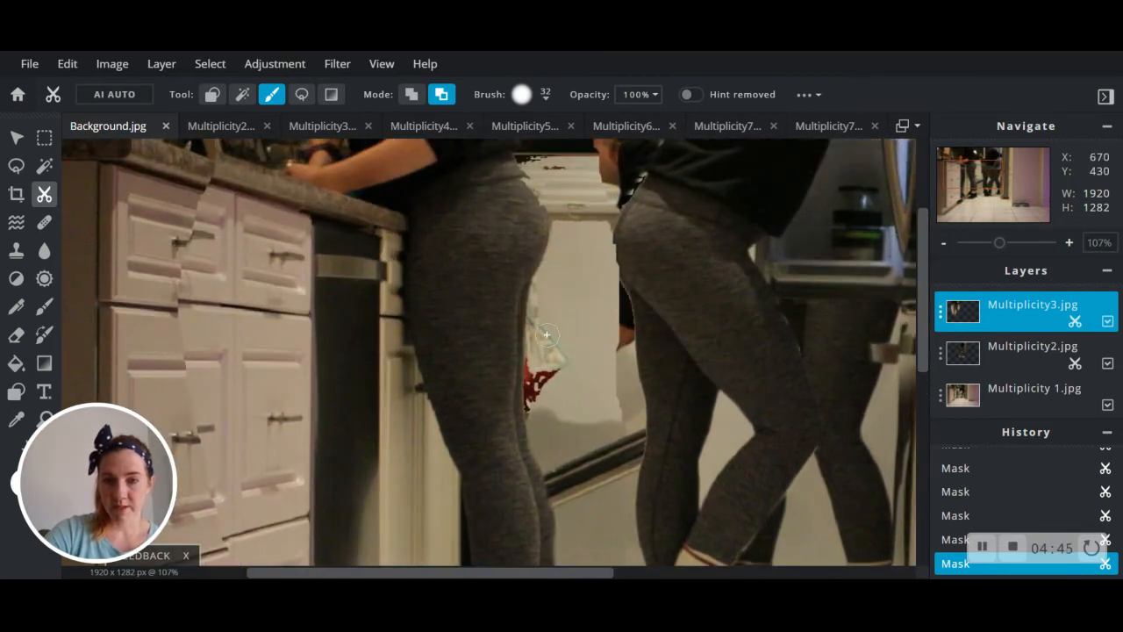
left_click_drag(544, 406, 549, 279)
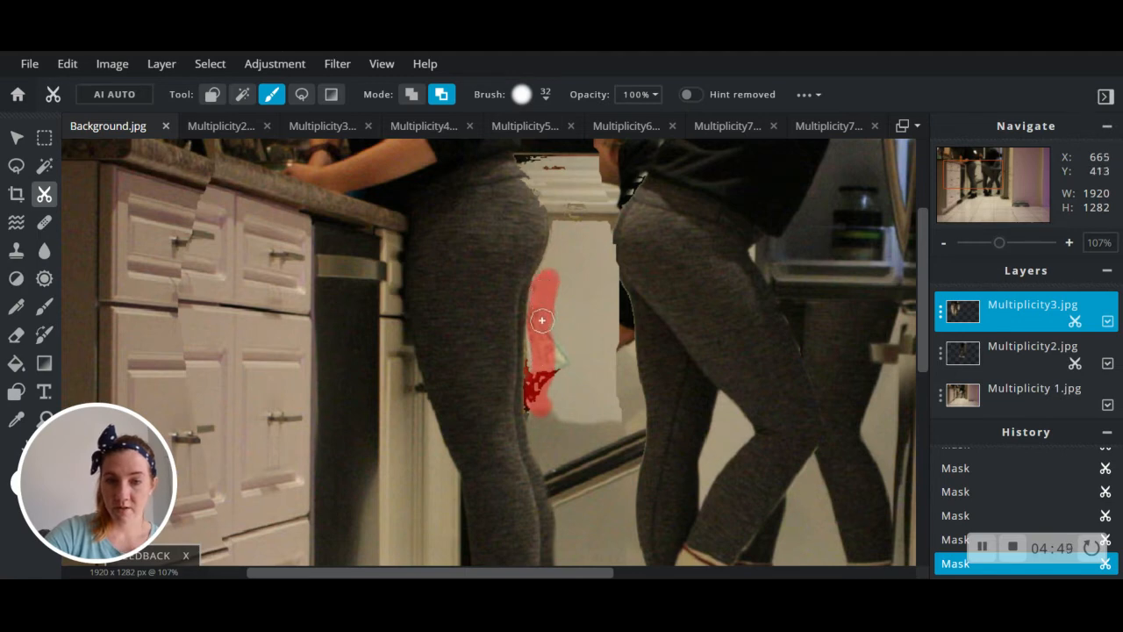
mouse_move(540, 349)
left_mouse_down()
mouse_move(542, 296)
mouse_move(541, 415)
mouse_move(559, 377)
mouse_move(565, 408)
mouse_move(555, 406)
mouse_move(558, 374)
mouse_move(574, 410)
mouse_move(565, 358)
mouse_move(597, 426)
mouse_move(565, 393)
mouse_move(580, 417)
mouse_move(578, 379)
mouse_move(597, 403)
mouse_move(597, 358)
mouse_move(613, 414)
mouse_move(607, 284)
mouse_move(555, 276)
mouse_move(562, 321)
mouse_move(573, 287)
mouse_move(566, 345)
mouse_move(570, 306)
mouse_move(587, 292)
mouse_move(570, 365)
left_mouse_up()
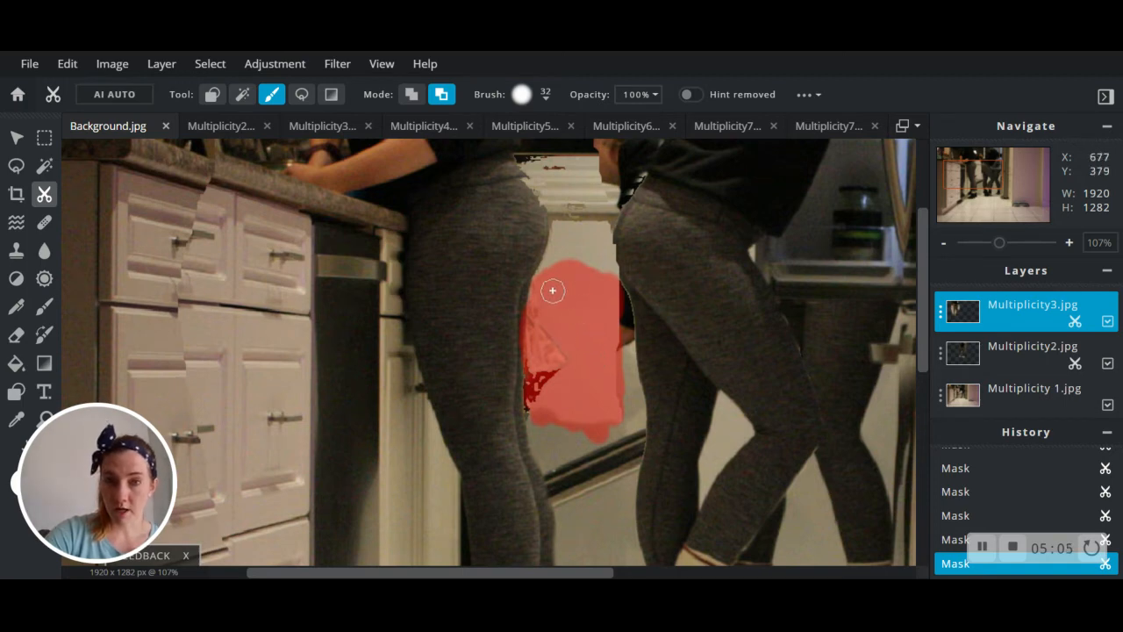
mouse_move(555, 270)
left_mouse_down()
mouse_move(563, 219)
mouse_move(594, 263)
mouse_move(598, 216)
mouse_move(605, 266)
mouse_move(607, 208)
mouse_move(592, 242)
left_mouse_up()
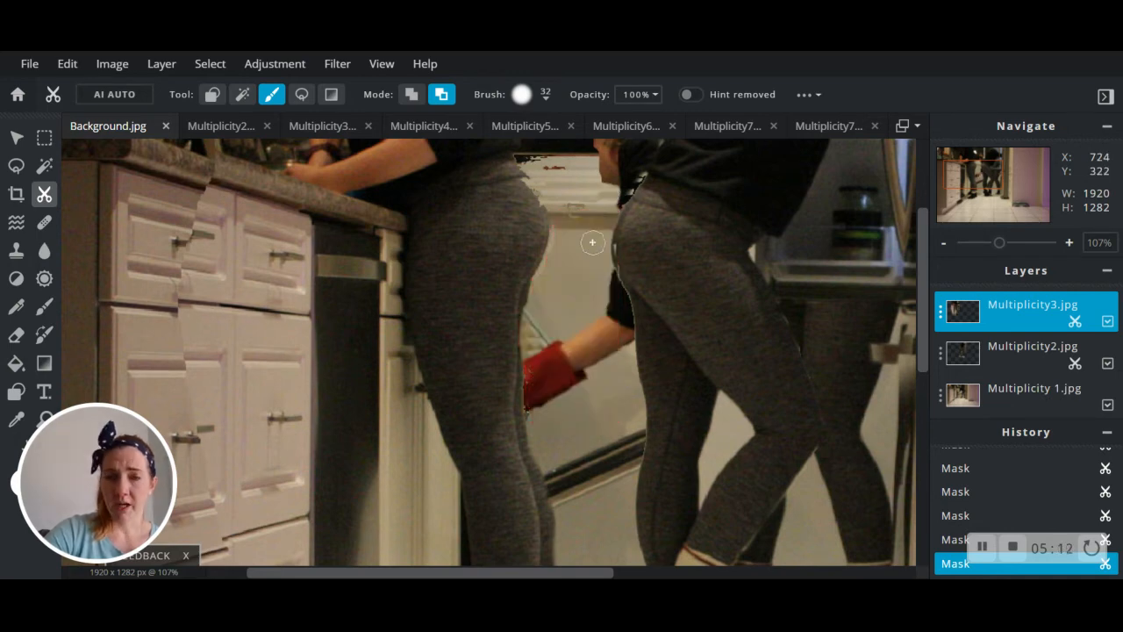
scroll(585, 312, "up", 2)
left_click_drag(531, 461, 523, 437)
scroll(519, 421, "down", 4)
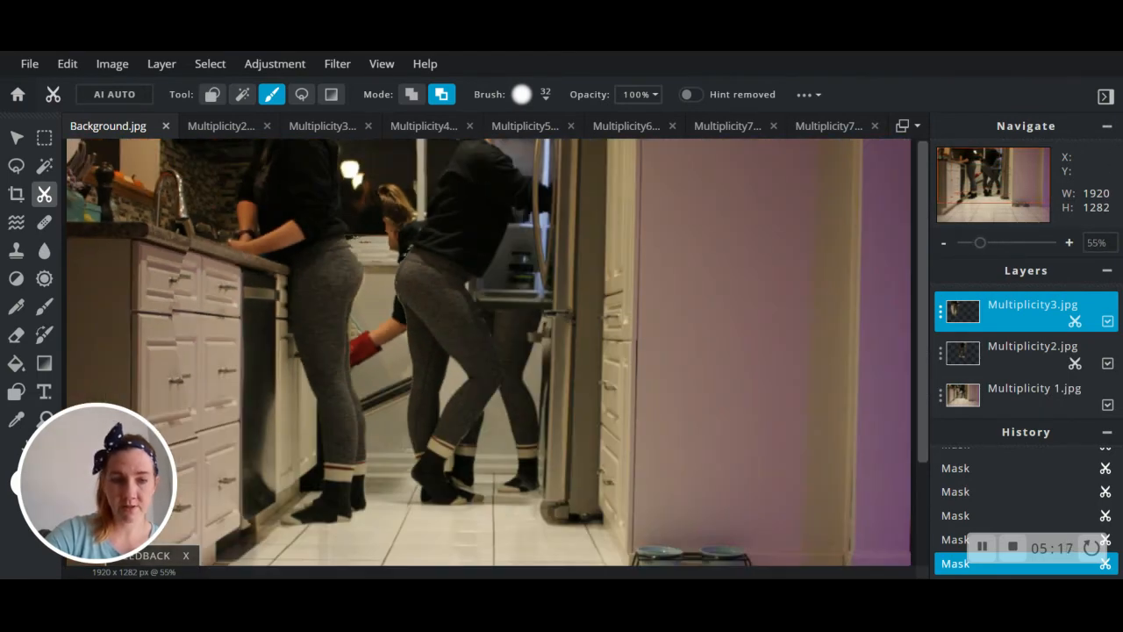
scroll(796, 541, "down", 1)
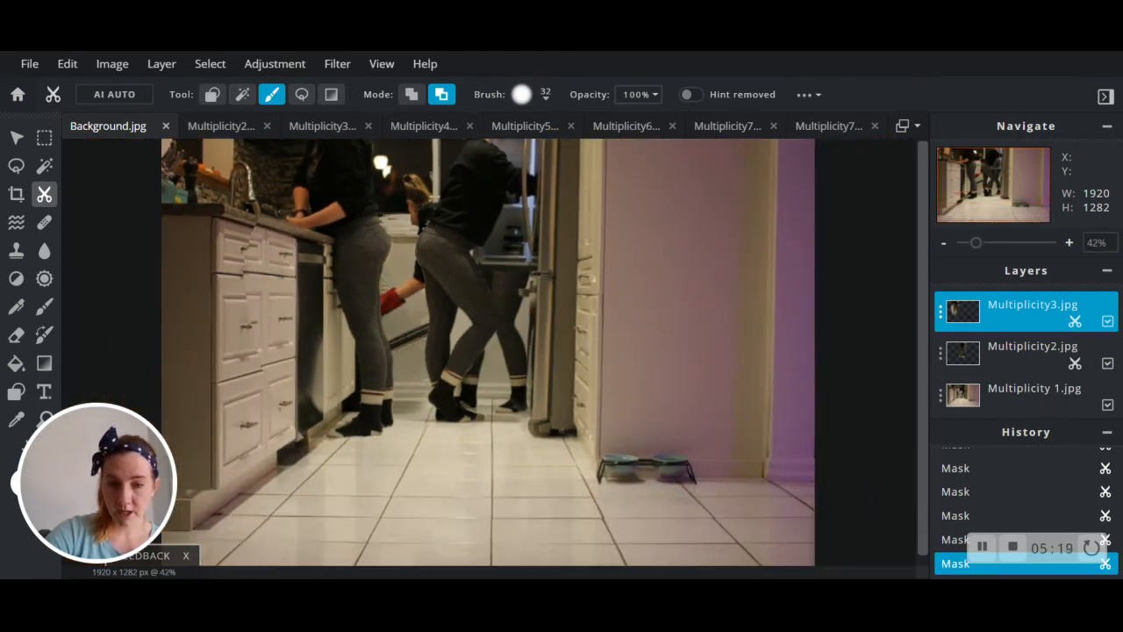
left_click(16, 137)
left_click_drag(358, 438, 320, 415)
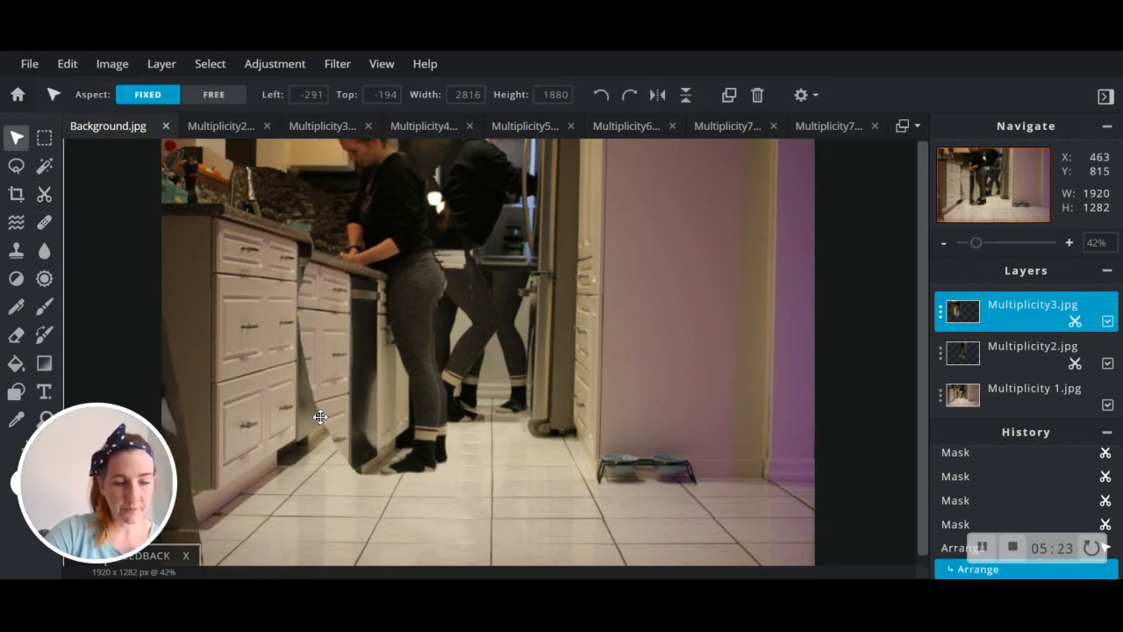
key("ctrl+z")
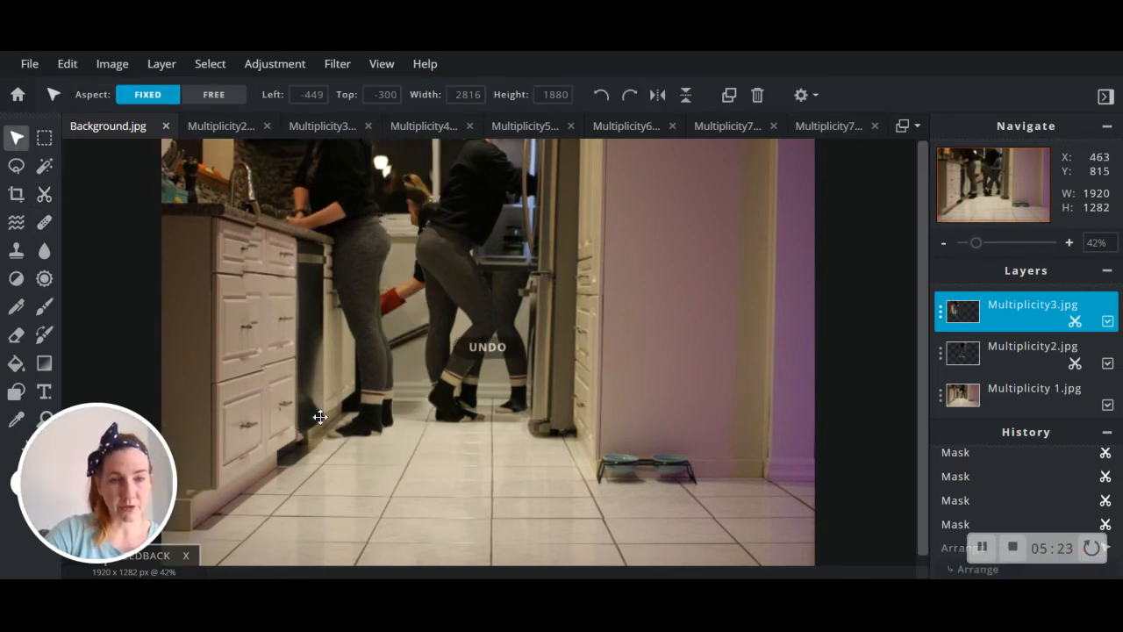
Brush away the countertop edge and dishwasher front beside the sink figure on Multiplicity3.jpg with Draw mask in remove mode, size 66
left_click(44, 194)
left_click(271, 94)
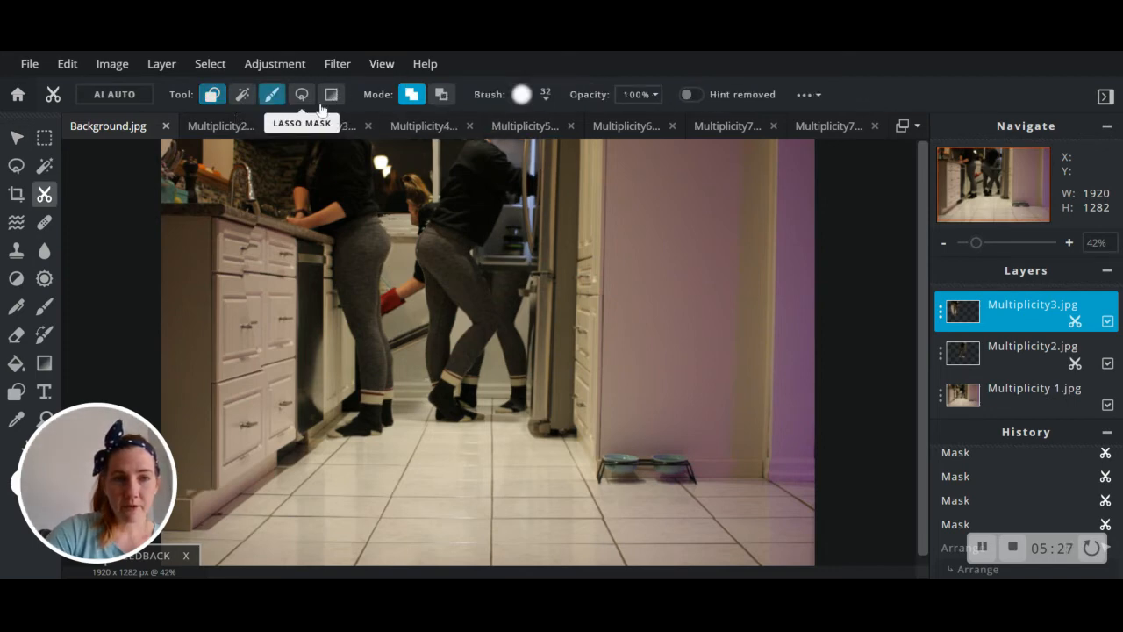
left_click(442, 95)
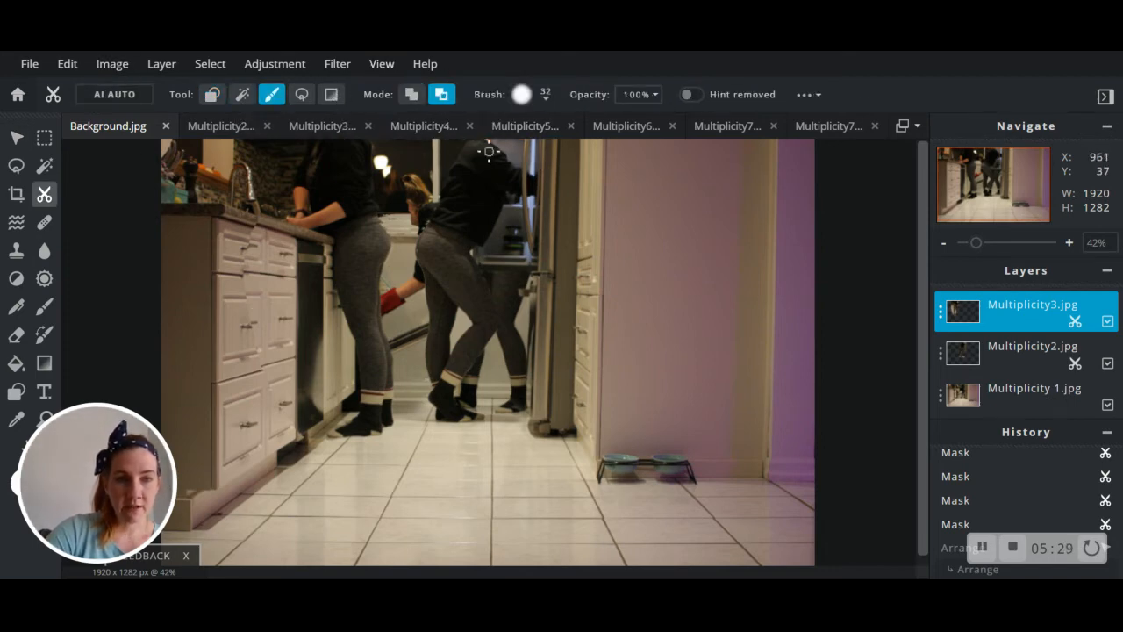
left_click(544, 98)
left_click_drag(534, 155, 538, 154)
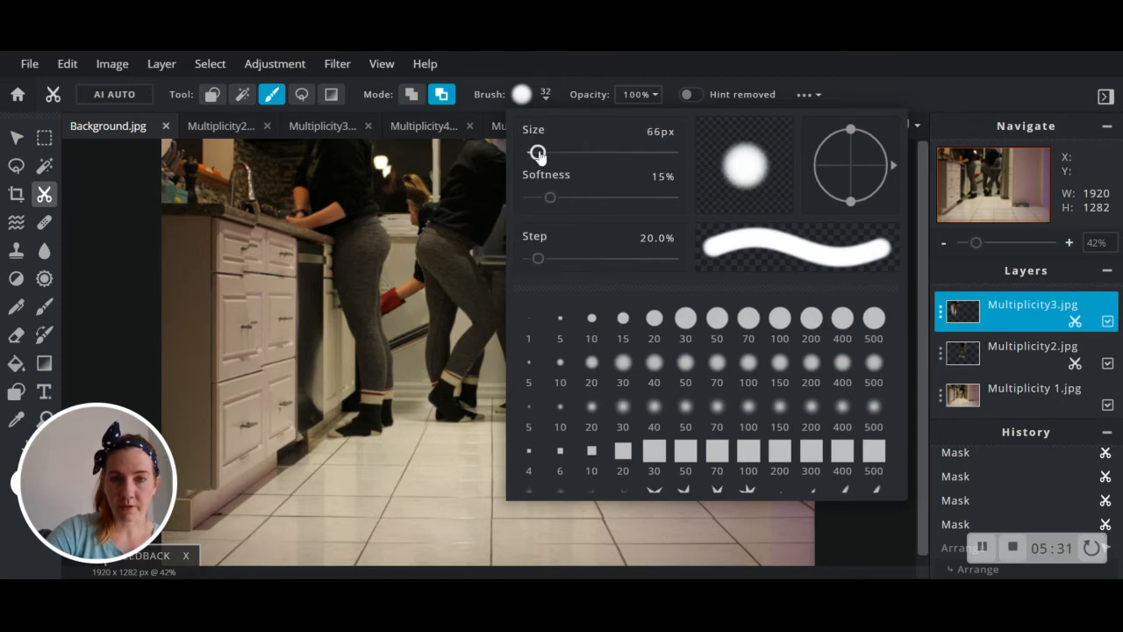
left_click(504, 77)
left_click_drag(253, 234, 271, 243)
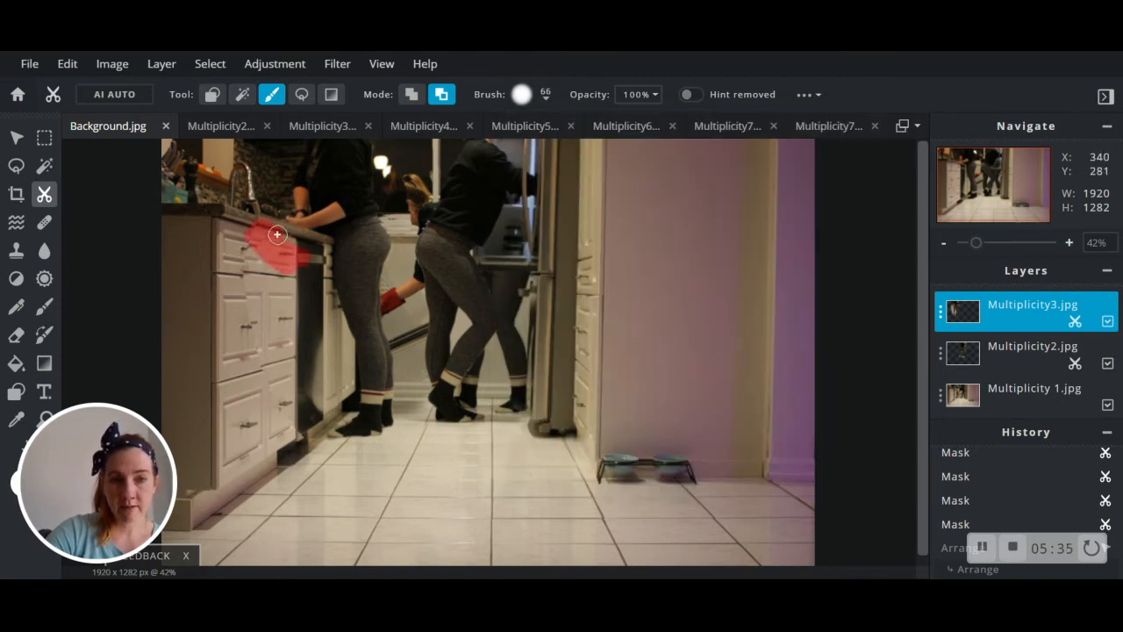
mouse_move(322, 260)
left_mouse_down()
mouse_move(341, 390)
mouse_move(347, 374)
mouse_move(336, 333)
mouse_move(318, 395)
left_mouse_up()
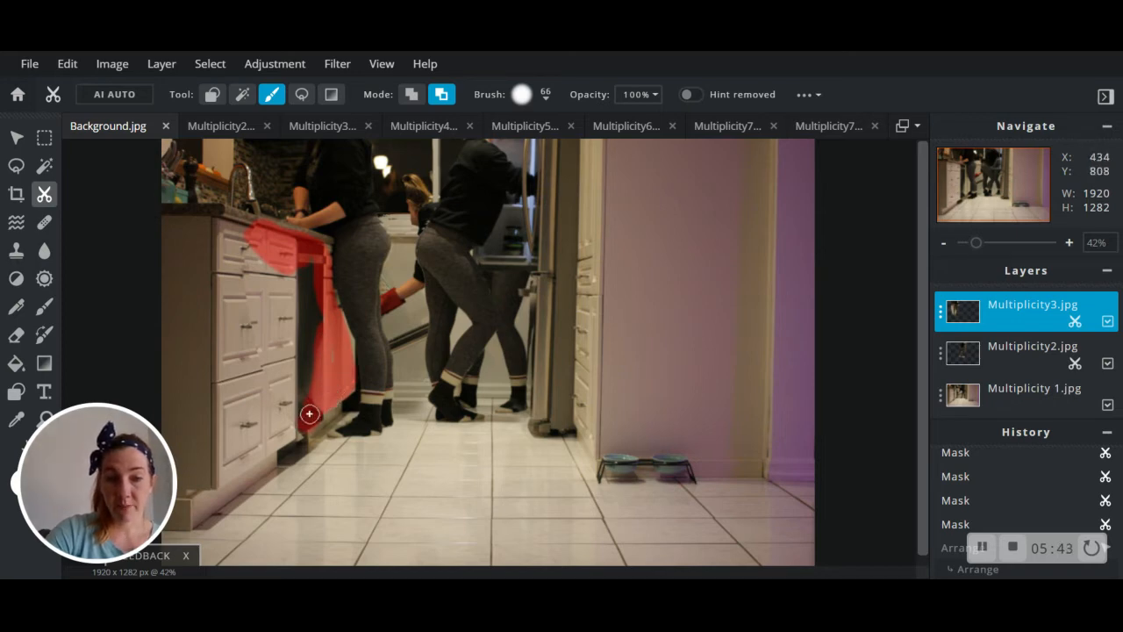
mouse_move(311, 325)
left_mouse_down()
mouse_move(302, 278)
mouse_move(313, 281)
left_mouse_up()
mouse_move(302, 424)
left_mouse_down()
mouse_move(304, 318)
mouse_move(294, 447)
left_mouse_up()
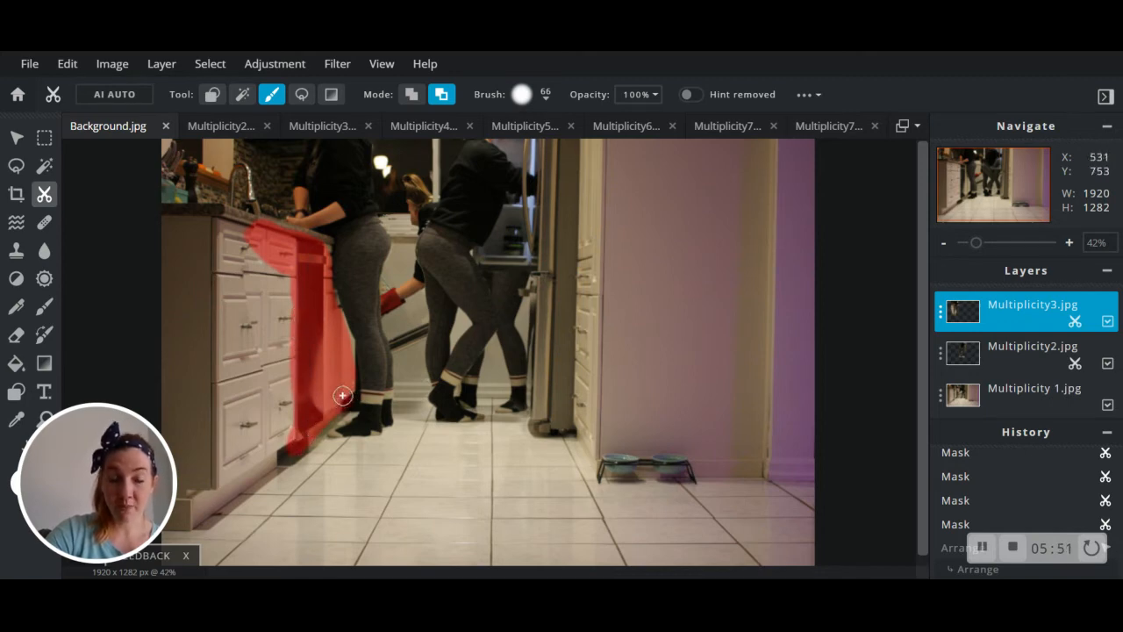
Remove the remaining misaligned drawers and dishwasher edges from Multiplicity3.jpg with further mask strokes
mouse_move(342, 396)
left_mouse_down()
mouse_move(287, 433)
mouse_move(292, 338)
mouse_move(267, 246)
mouse_move(289, 306)
mouse_move(252, 236)
mouse_move(251, 322)
mouse_move(252, 237)
mouse_move(272, 328)
mouse_move(269, 405)
mouse_move(235, 300)
mouse_move(265, 406)
mouse_move(259, 350)
left_mouse_up()
mouse_move(283, 394)
left_mouse_down()
mouse_move(286, 465)
mouse_move(302, 439)
mouse_move(309, 455)
left_mouse_up()
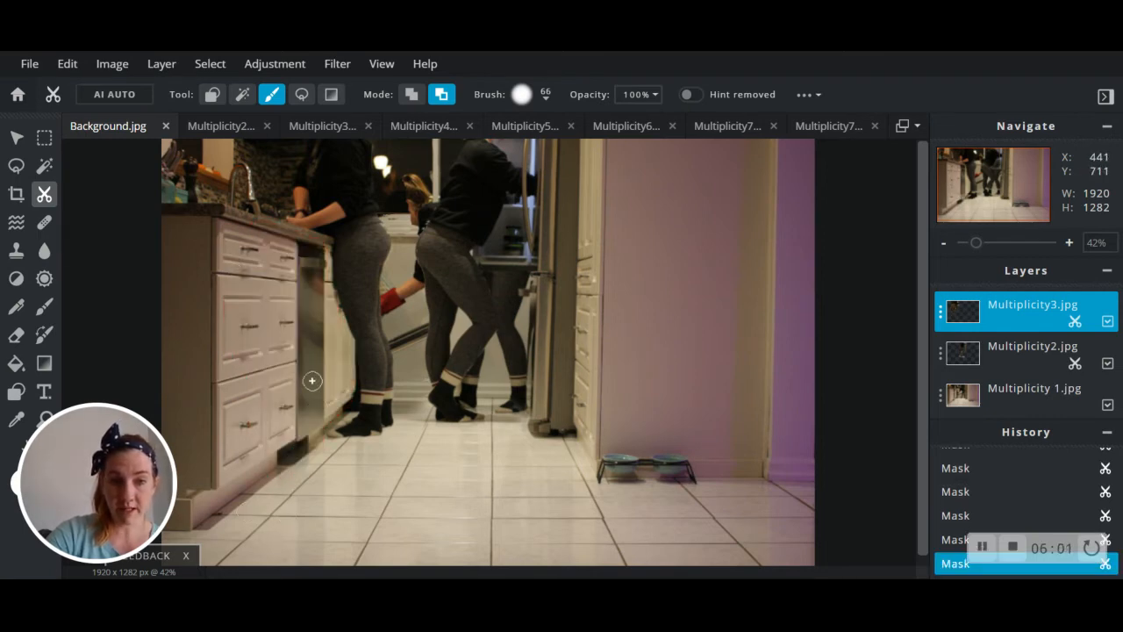
left_click_drag(320, 328, 304, 263)
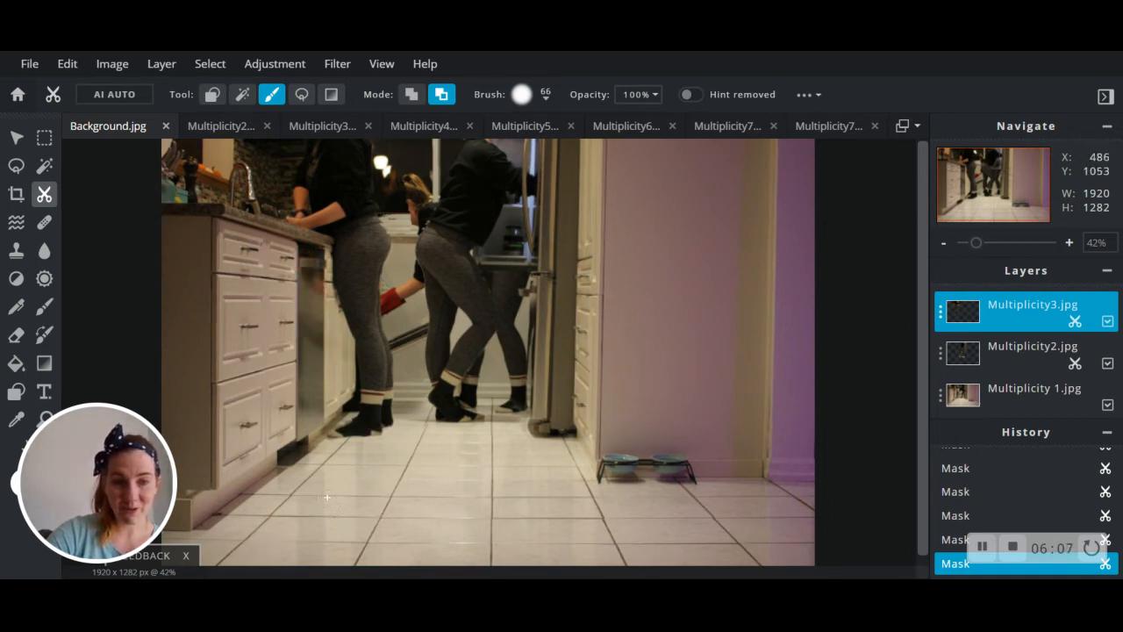
Brush away the leftover Multiplicity3.jpg background around the bending figure's face and the window sill below it
scroll(320, 265, "down", 1)
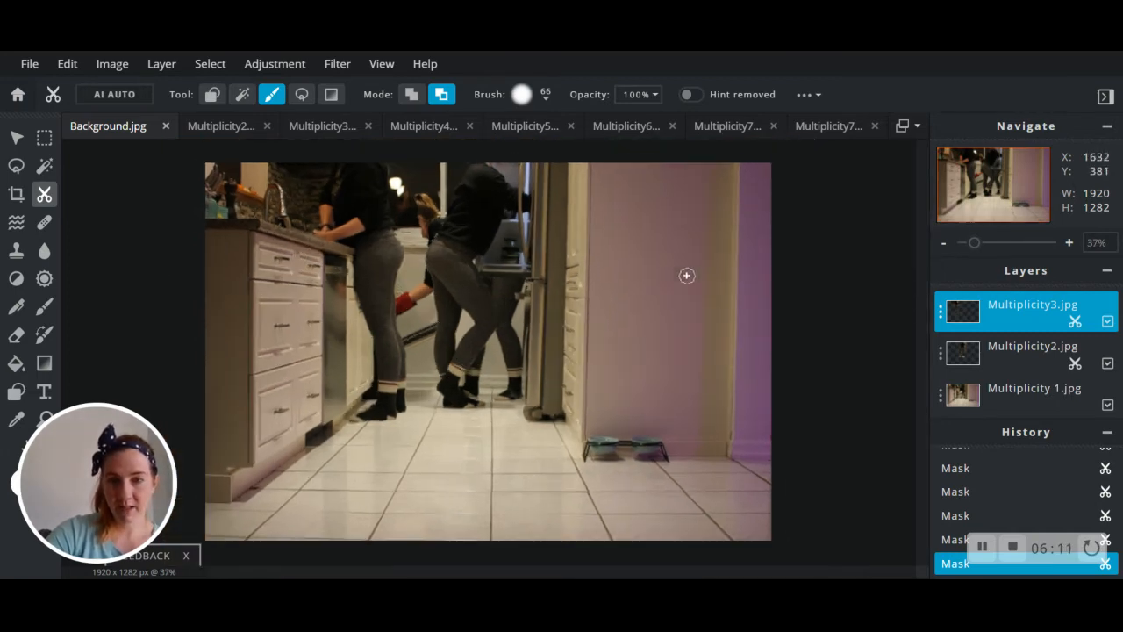
scroll(430, 259, "up", 10)
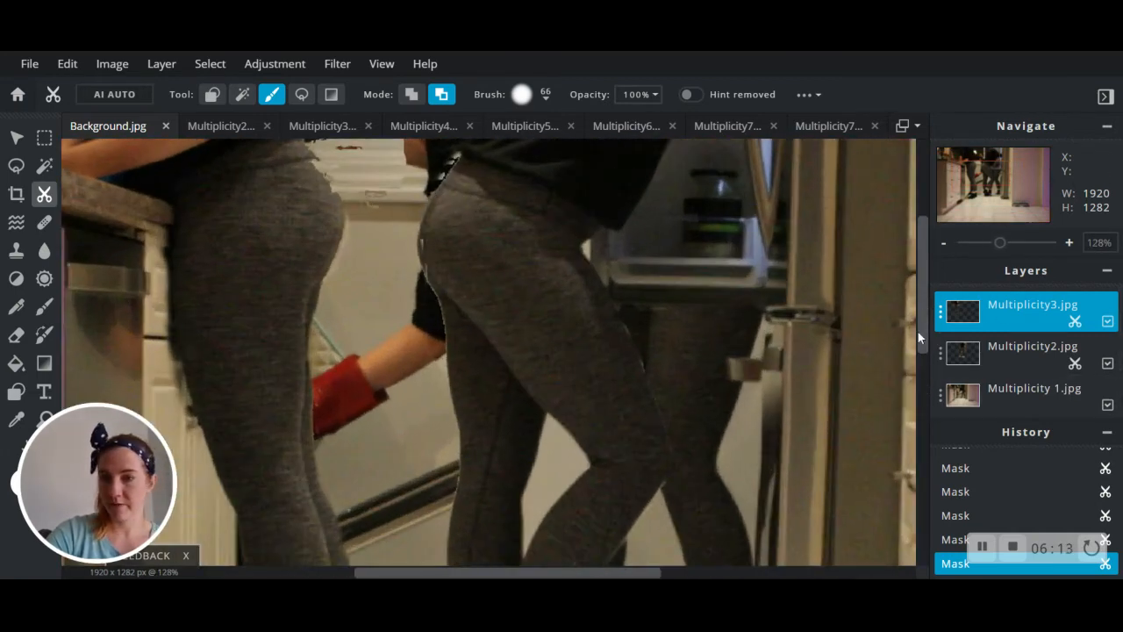
scroll(913, 325, "up", 3)
mouse_move(379, 429)
left_mouse_down()
mouse_move(365, 251)
mouse_move(369, 382)
mouse_move(343, 366)
mouse_move(321, 311)
mouse_move(323, 263)
mouse_move(316, 307)
mouse_move(364, 412)
mouse_move(333, 354)
left_mouse_up()
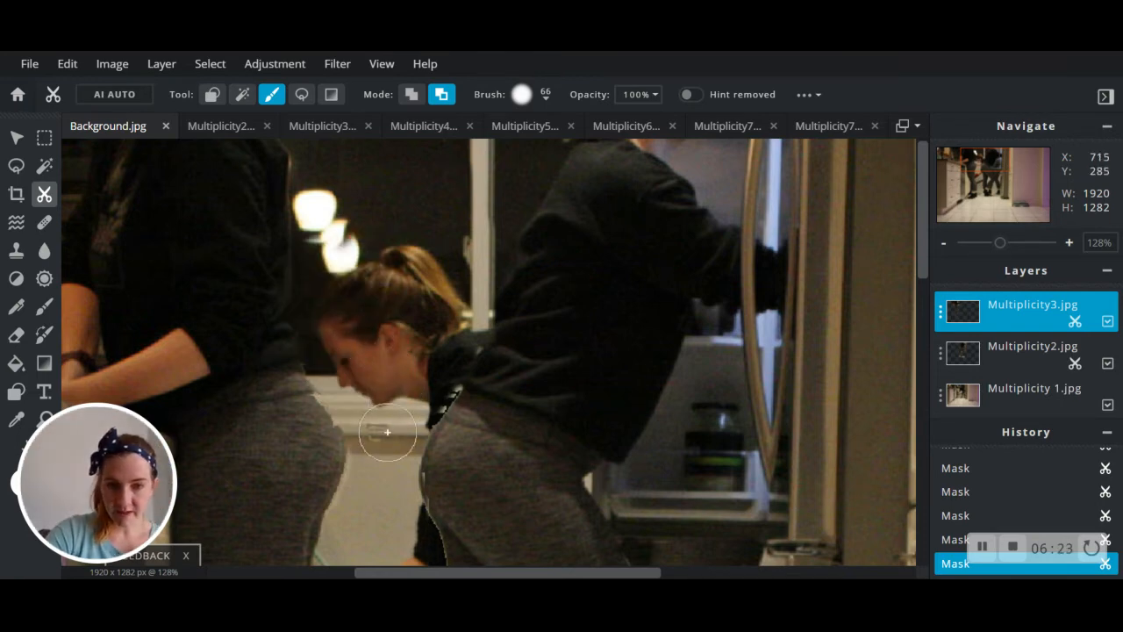
mouse_move(387, 431)
left_mouse_down()
mouse_move(395, 383)
mouse_move(405, 415)
mouse_move(440, 370)
mouse_move(414, 351)
left_mouse_up()
Reduce the mask brush to 27 px and remove leftovers at the bending figure's collar and along the sink figure's back
left_click(543, 97)
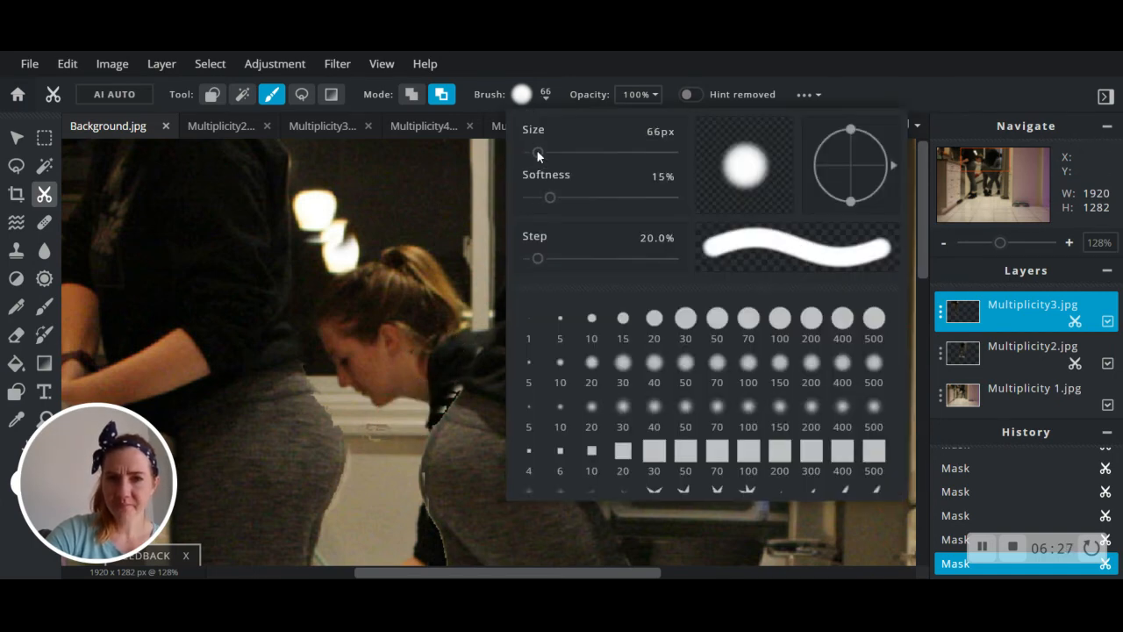
left_click_drag(539, 161, 533, 158)
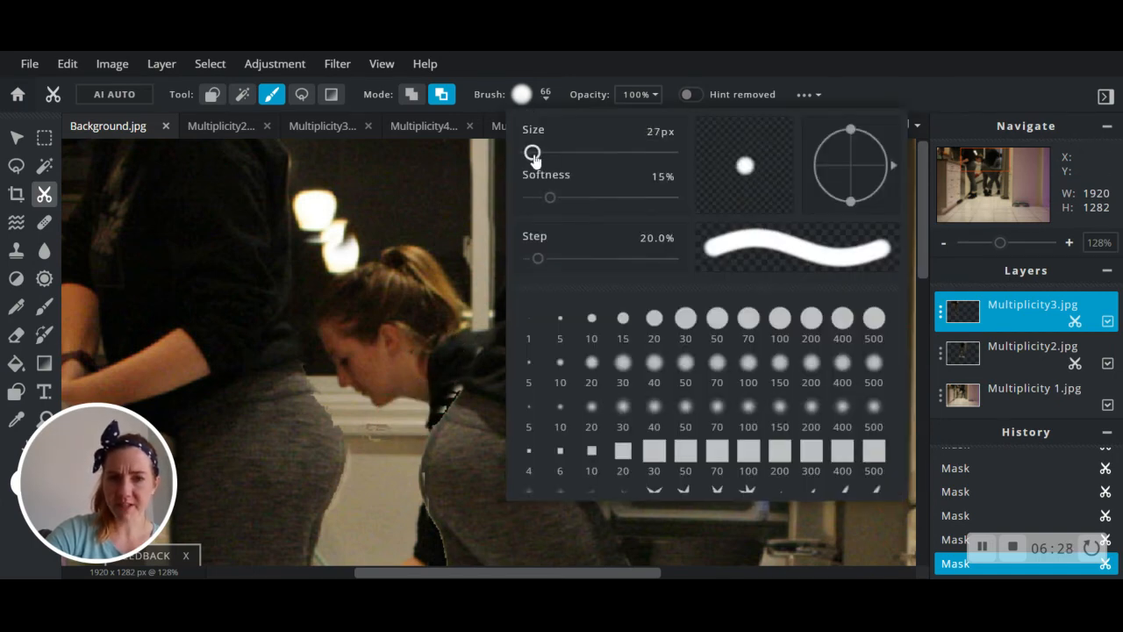
left_click(545, 93)
left_click_drag(437, 408, 459, 344)
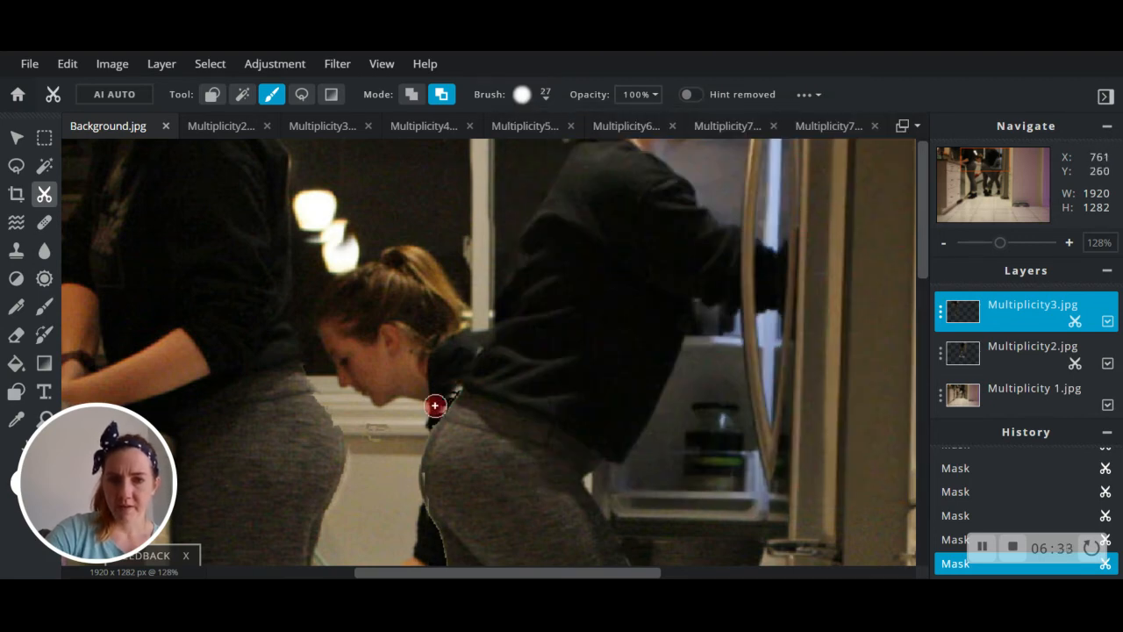
left_click_drag(434, 406, 454, 378)
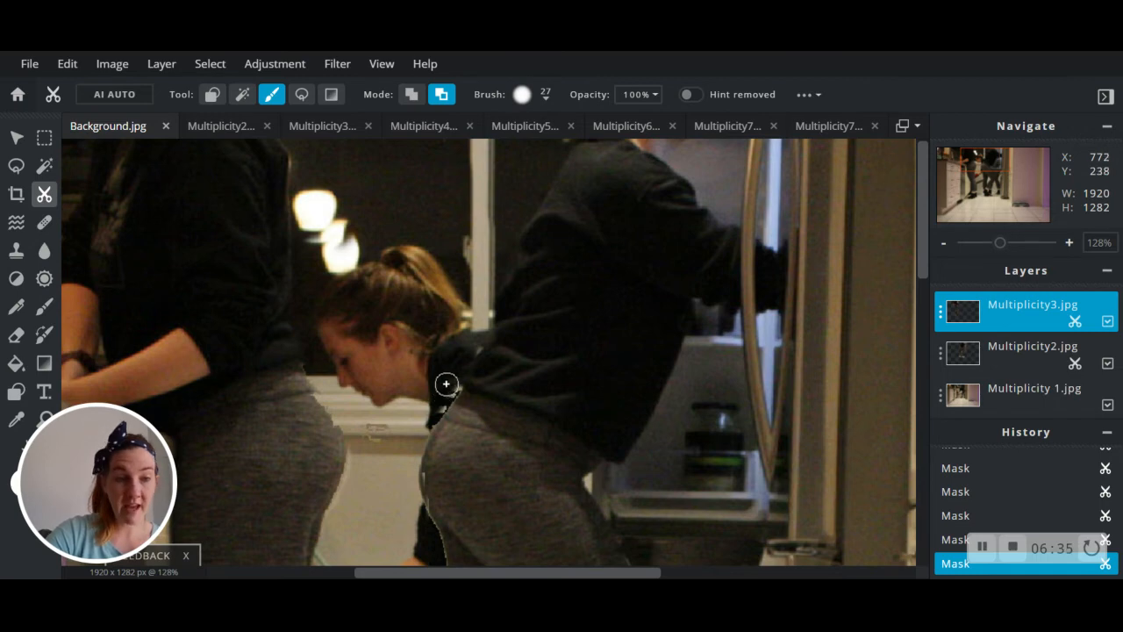
mouse_move(349, 395)
left_mouse_down()
mouse_move(326, 389)
mouse_move(303, 313)
mouse_move(296, 156)
left_mouse_up()
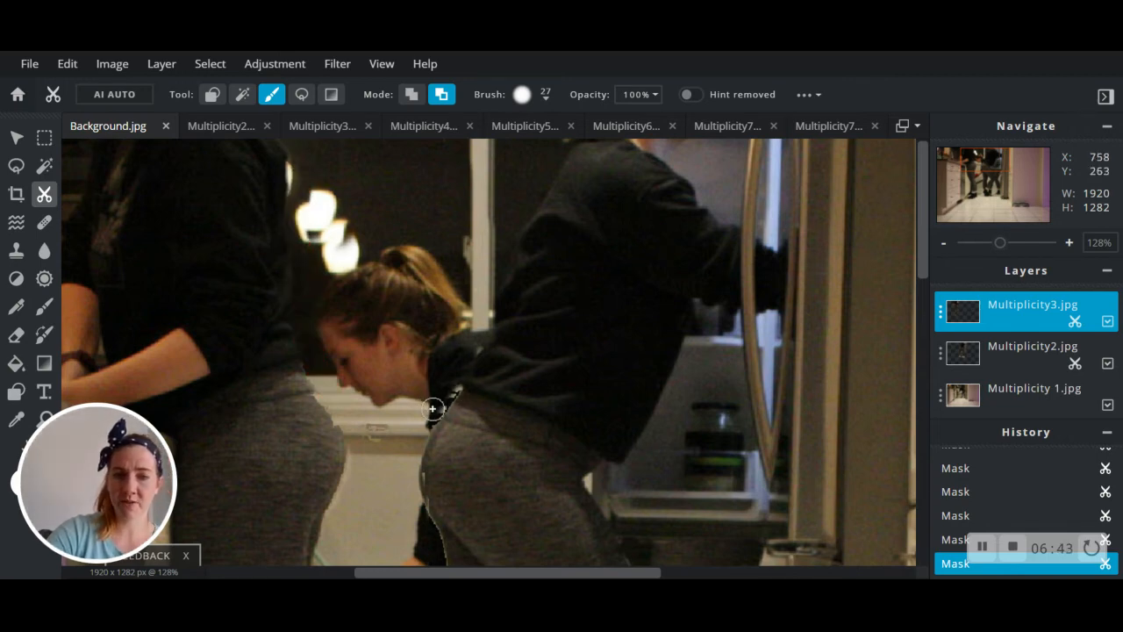
mouse_move(433, 408)
left_mouse_down()
mouse_move(447, 370)
mouse_move(436, 405)
left_mouse_up()
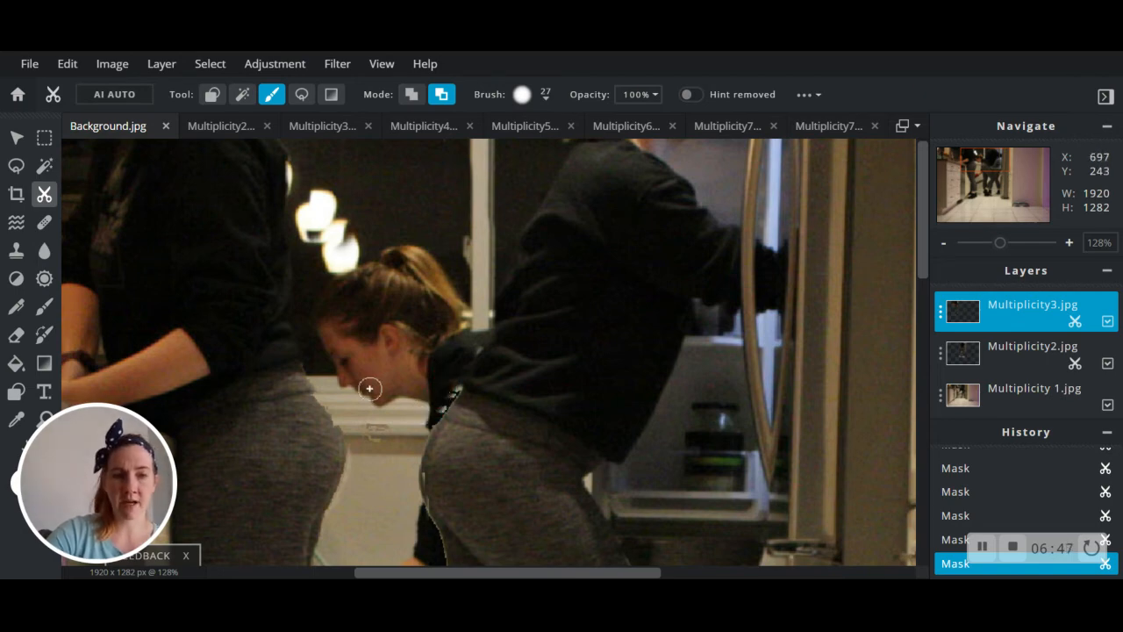
On Multiplicity2.jpg, brush away the remnants beside the fridge figure's waist and restore the edge of her hip in add mode
left_click(966, 359)
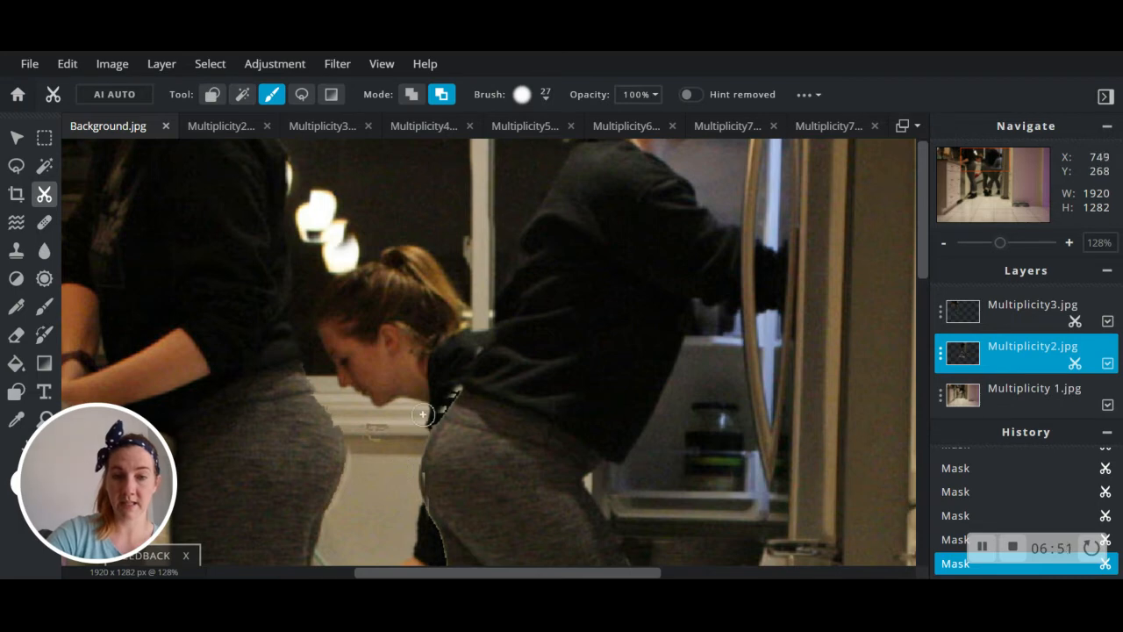
left_click_drag(423, 414, 453, 372)
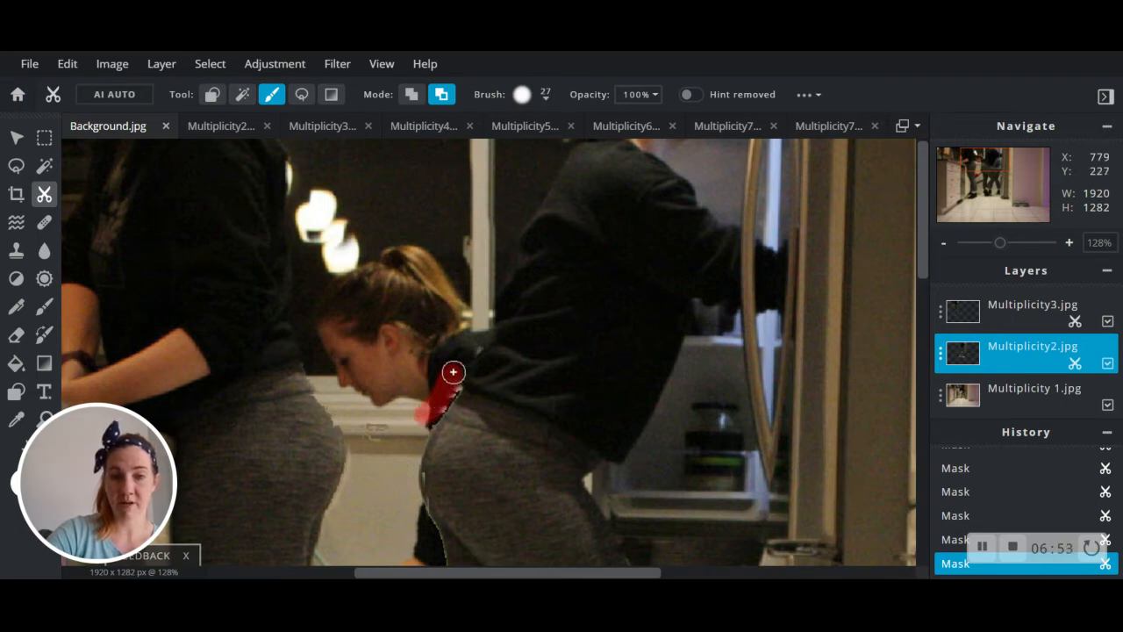
left_click_drag(433, 409, 433, 409)
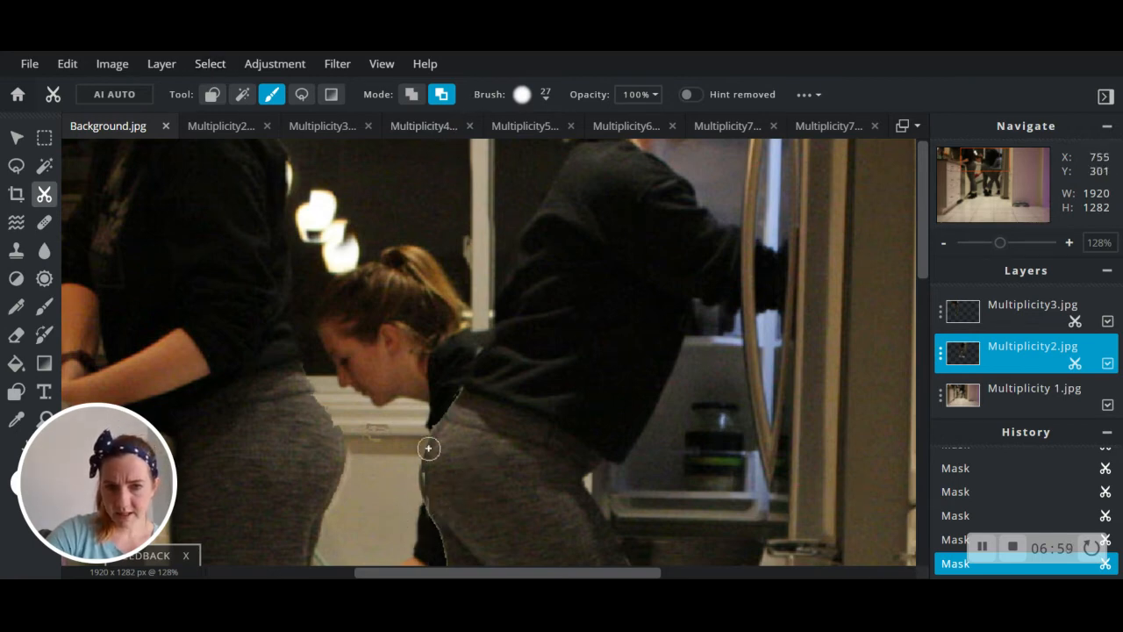
left_click(411, 94)
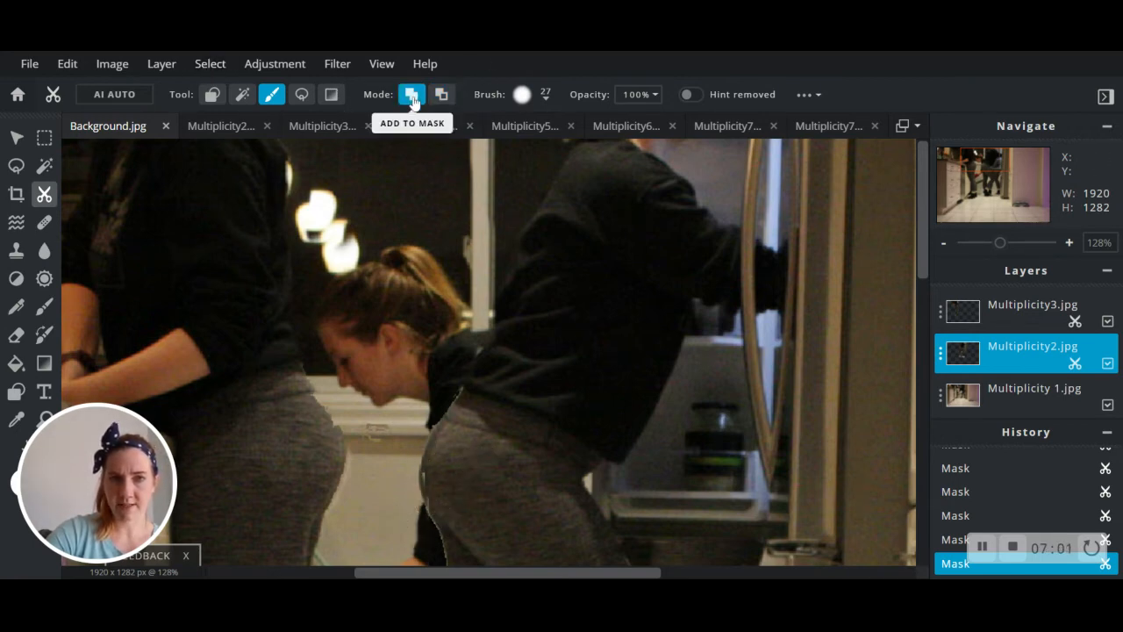
left_click_drag(433, 468, 444, 519)
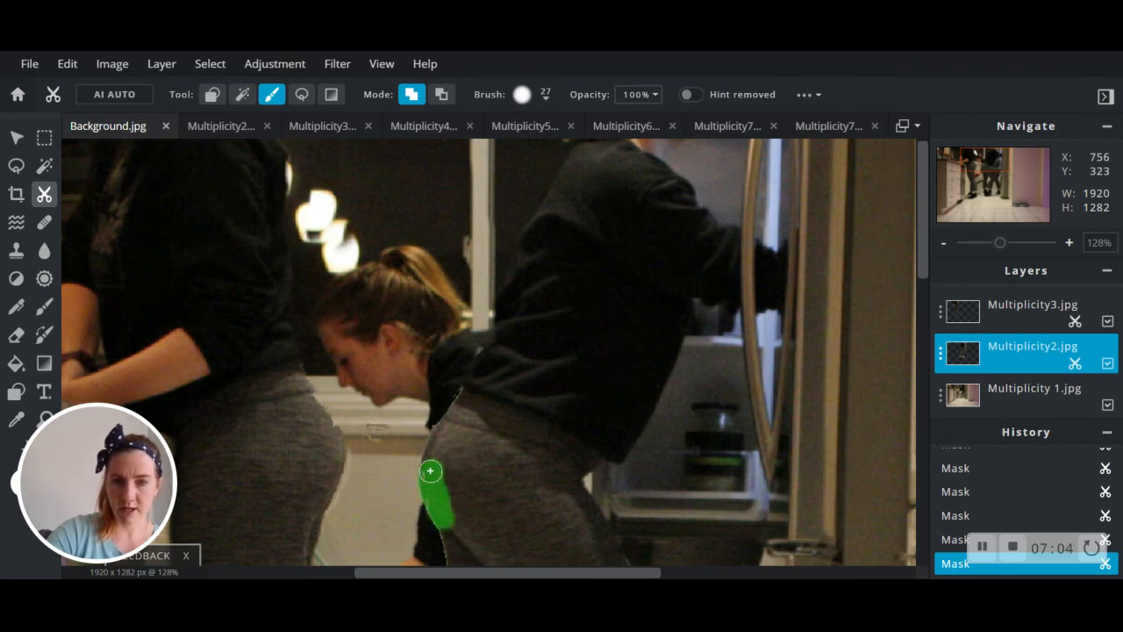
Remove the thin leftover edge along the fridge figure's hip from Multiplicity3.jpg with the mask brush in remove mode
left_click(442, 94)
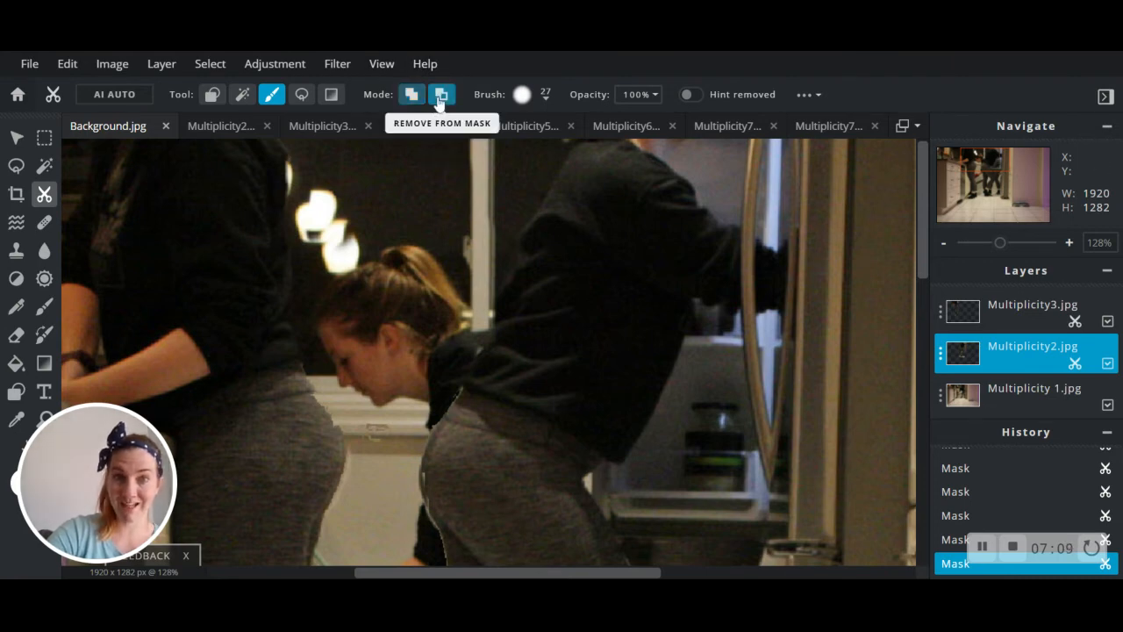
left_click(1045, 312)
left_click_drag(406, 443, 445, 560)
scroll(461, 514, "down", 3)
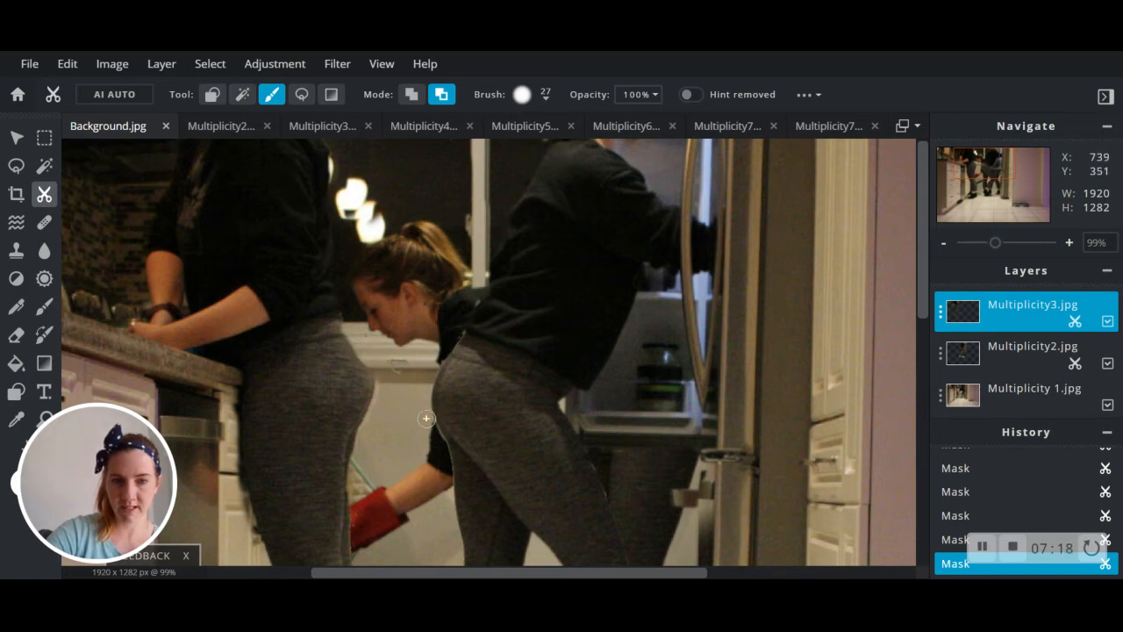
Undo the last mask stroke and restore the edge of the sink figure's lower back and hip on Multiplicity3.jpg in add mode
key("ctrl+z")
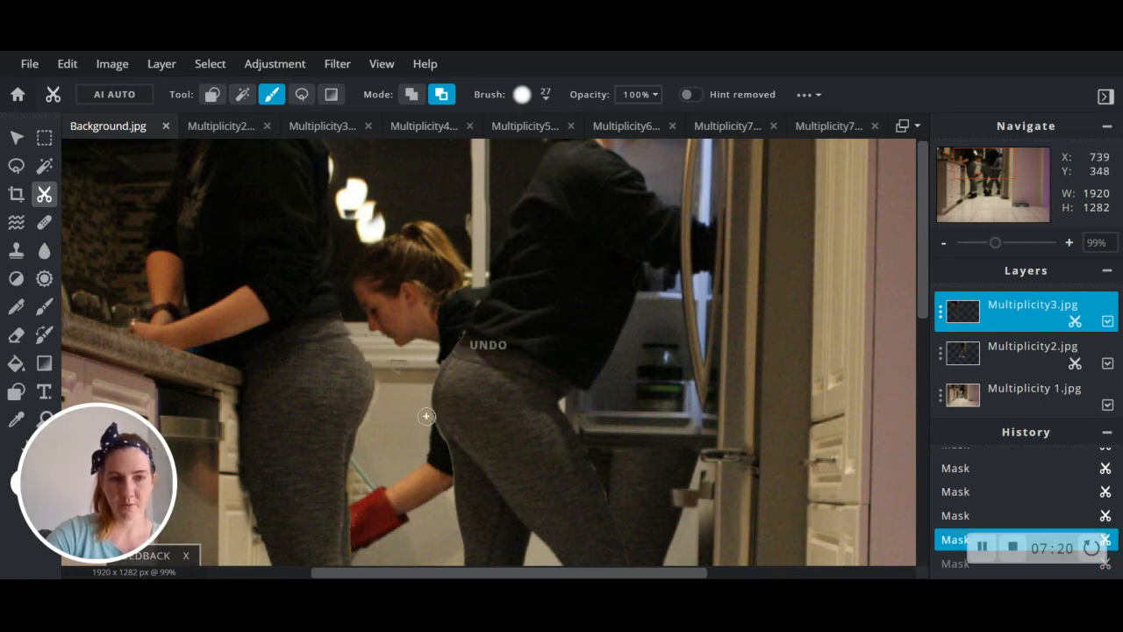
left_click(414, 96)
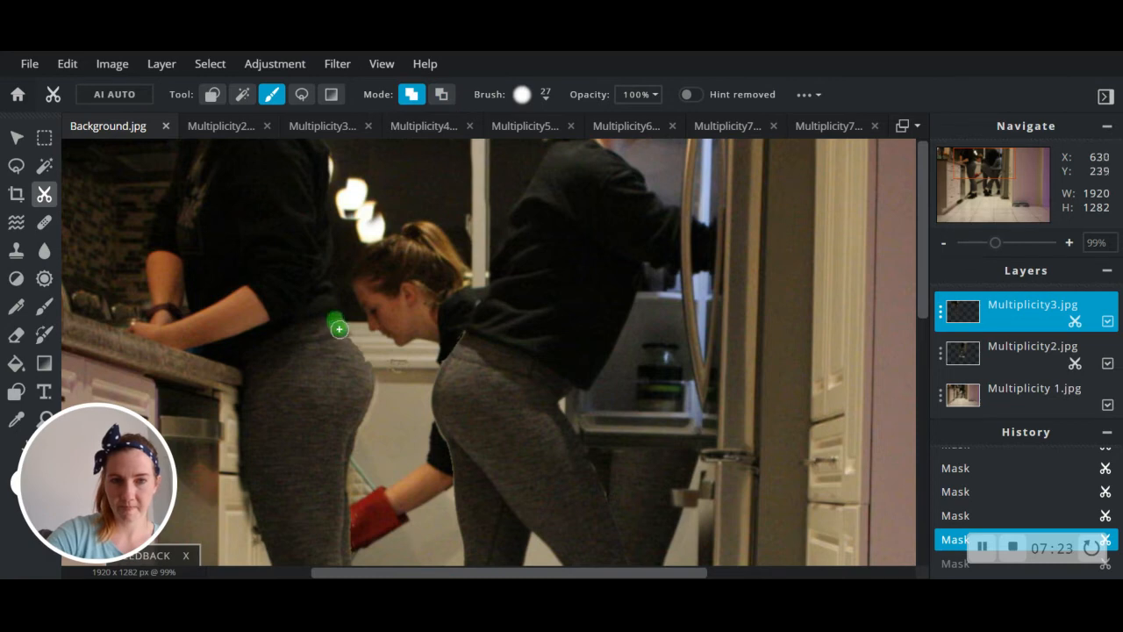
left_click_drag(367, 376, 368, 379)
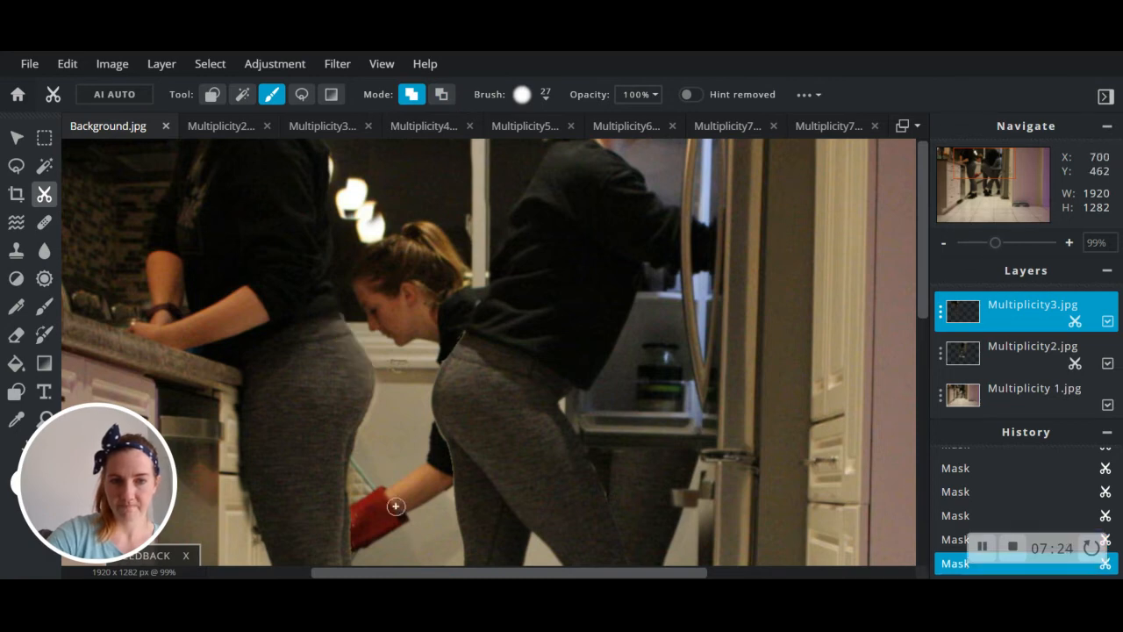
Brush away the remnants on the window sill below the bending figure's face with the mask brush in remove mode
left_click(441, 94)
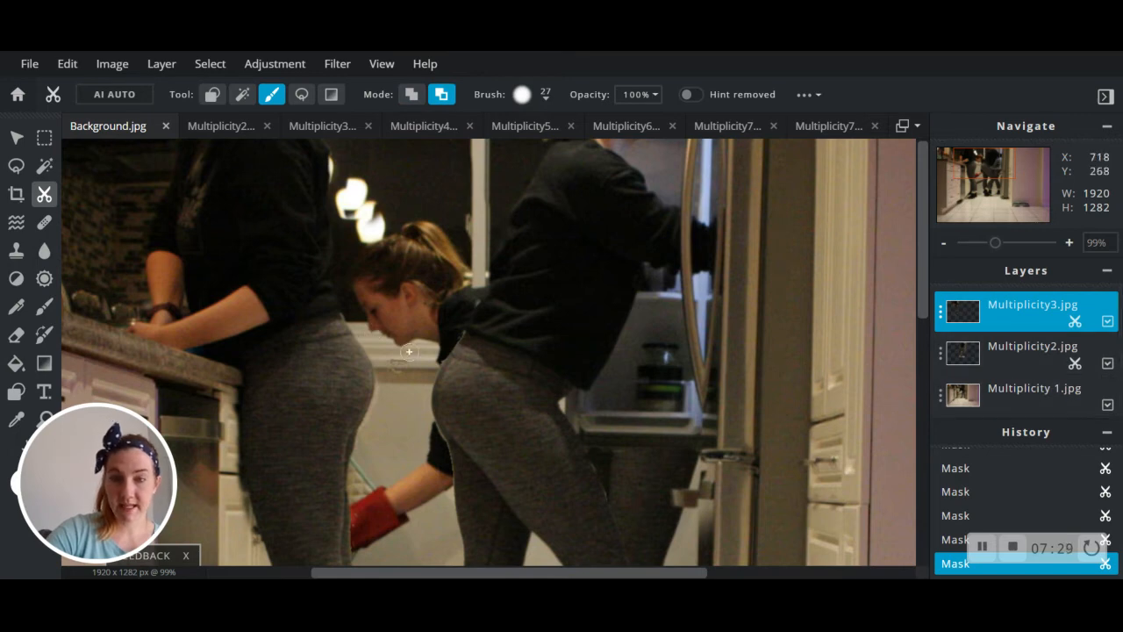
left_click(1021, 363)
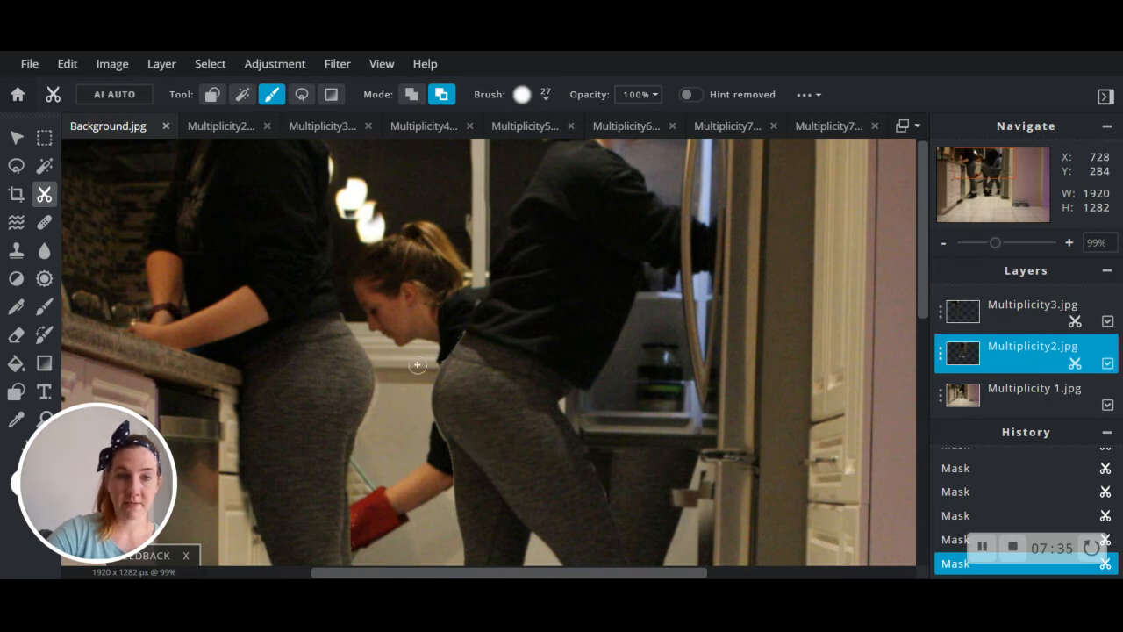
scroll(417, 365, "down", 2)
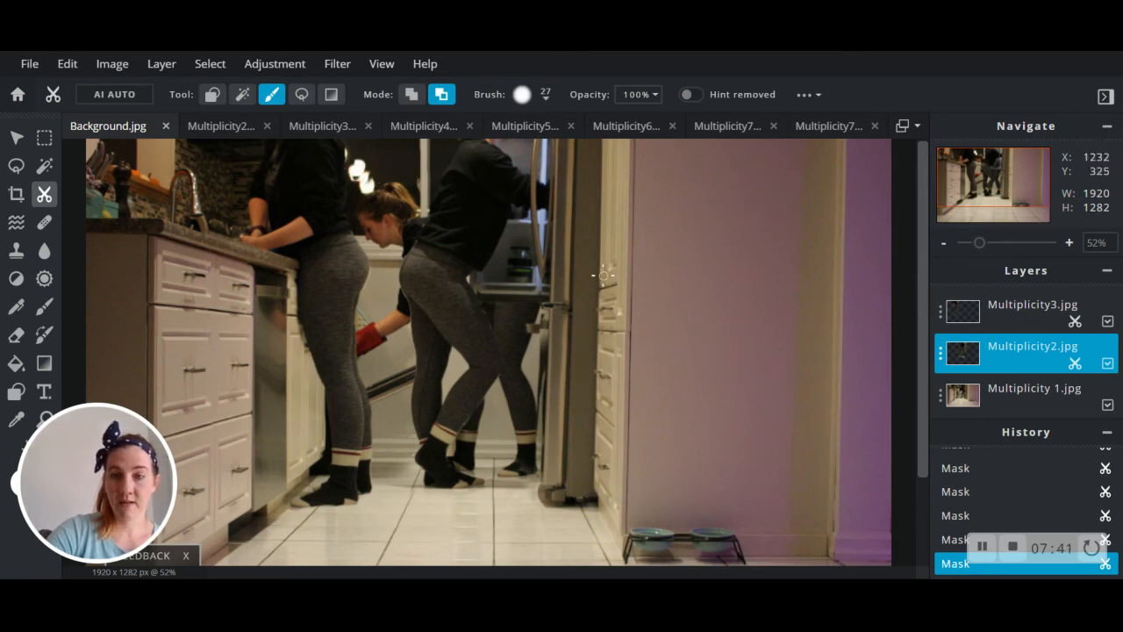
On Multiplicity3.jpg, brush away the leftovers around the window lights above the bending figure
left_click(1000, 316)
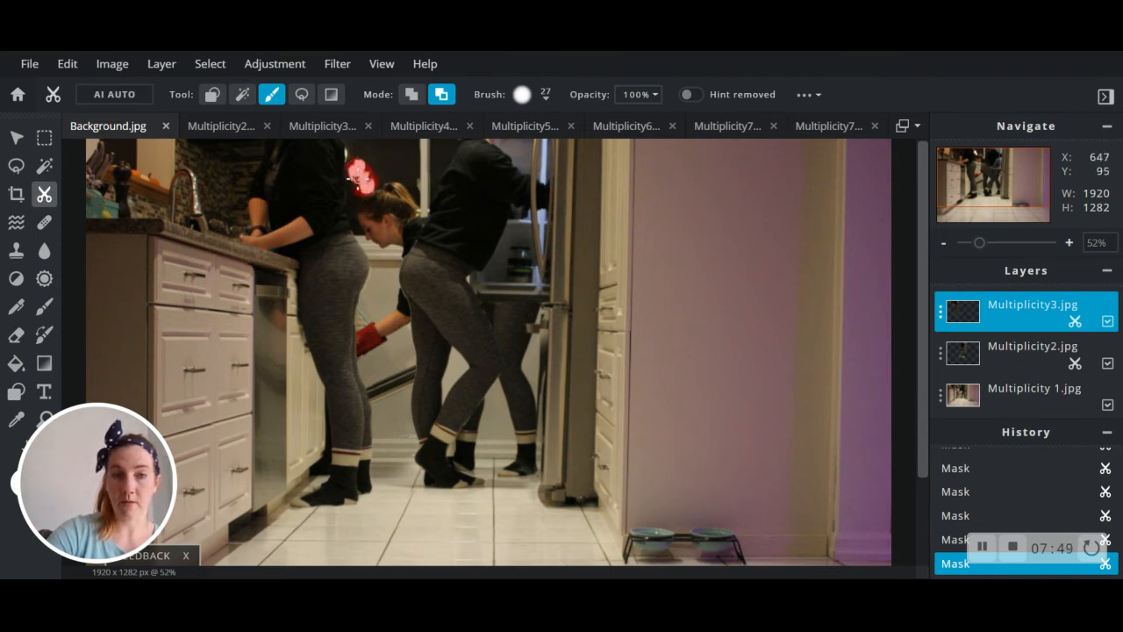
left_click_drag(346, 151, 349, 154)
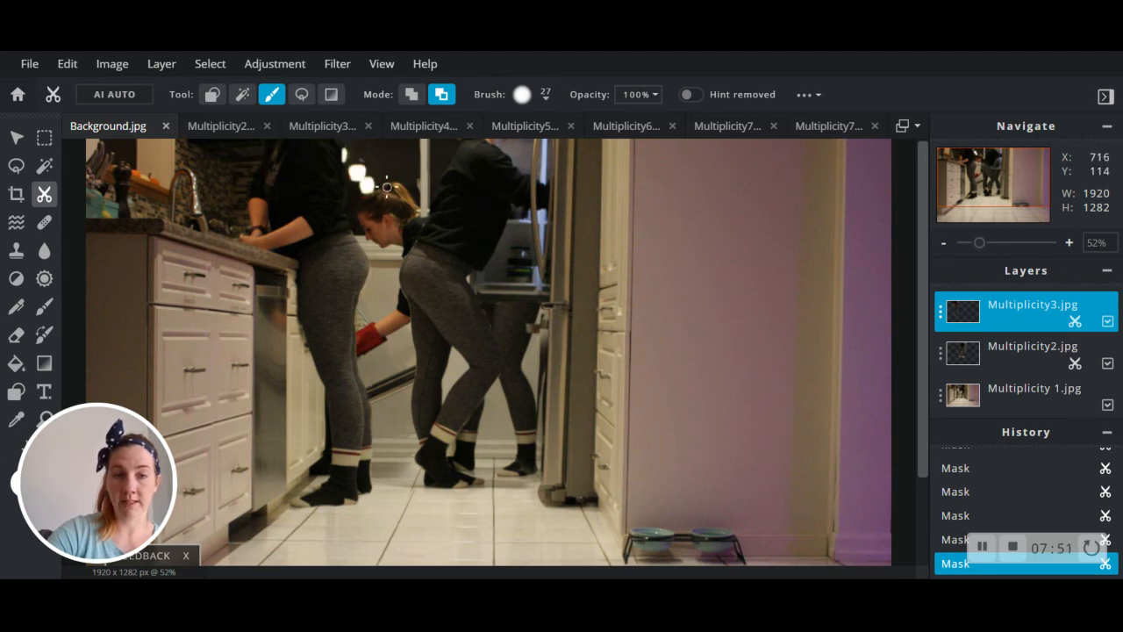
scroll(390, 219, "down", 5)
scroll(495, 362, "up", 3)
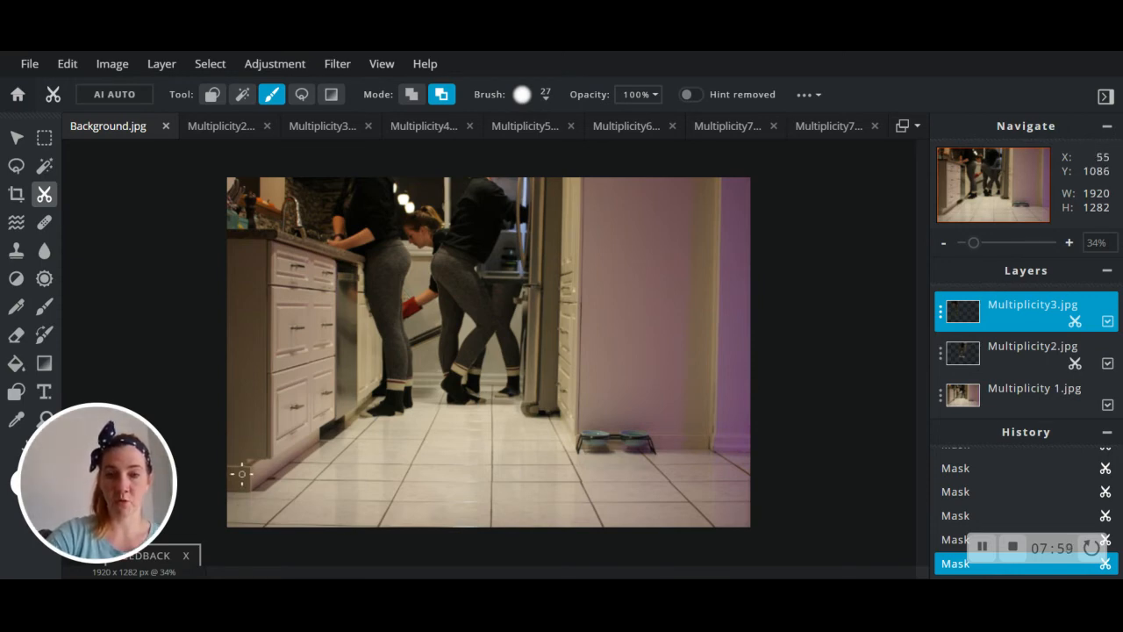
Add Multiplicity4.jpg as a new image layer
scroll(1040, 412, "down", 3)
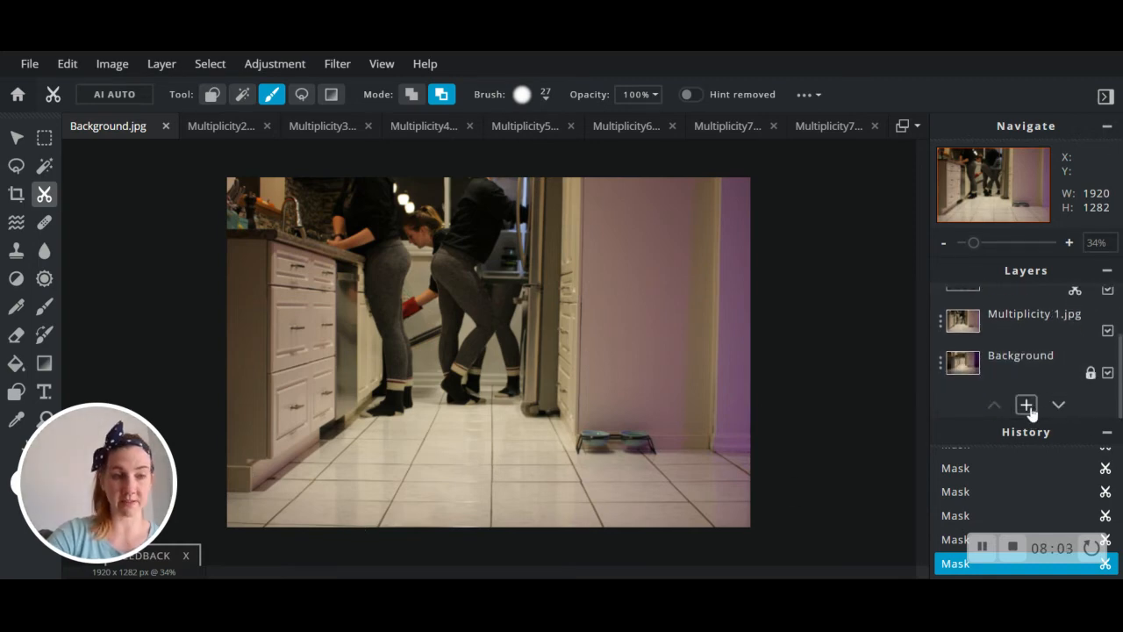
left_click(1027, 405)
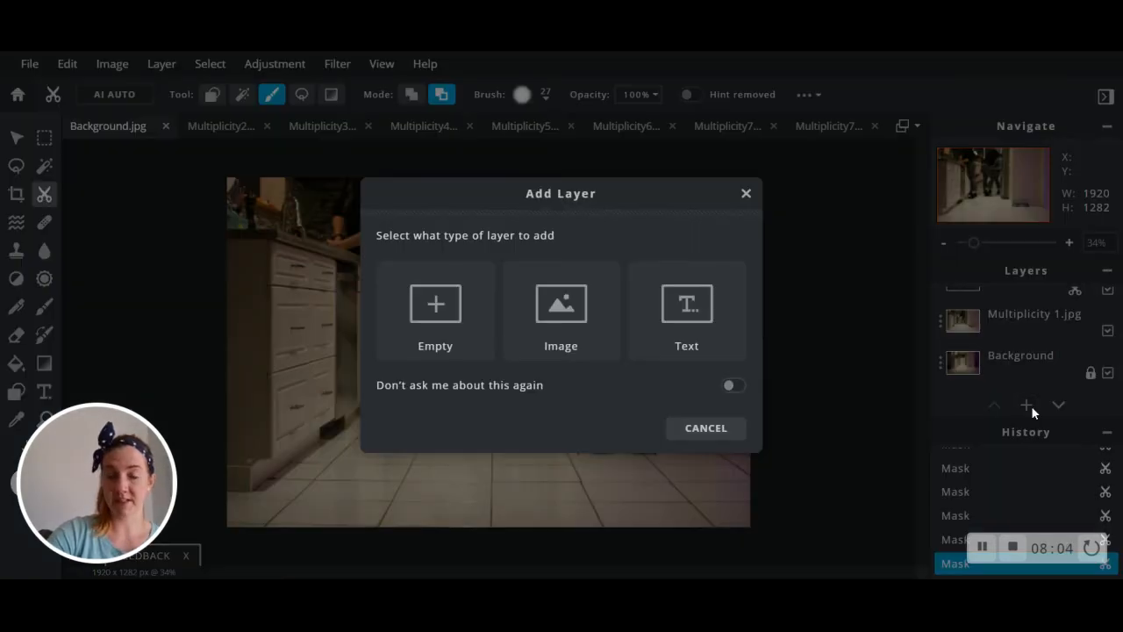
left_click(532, 305)
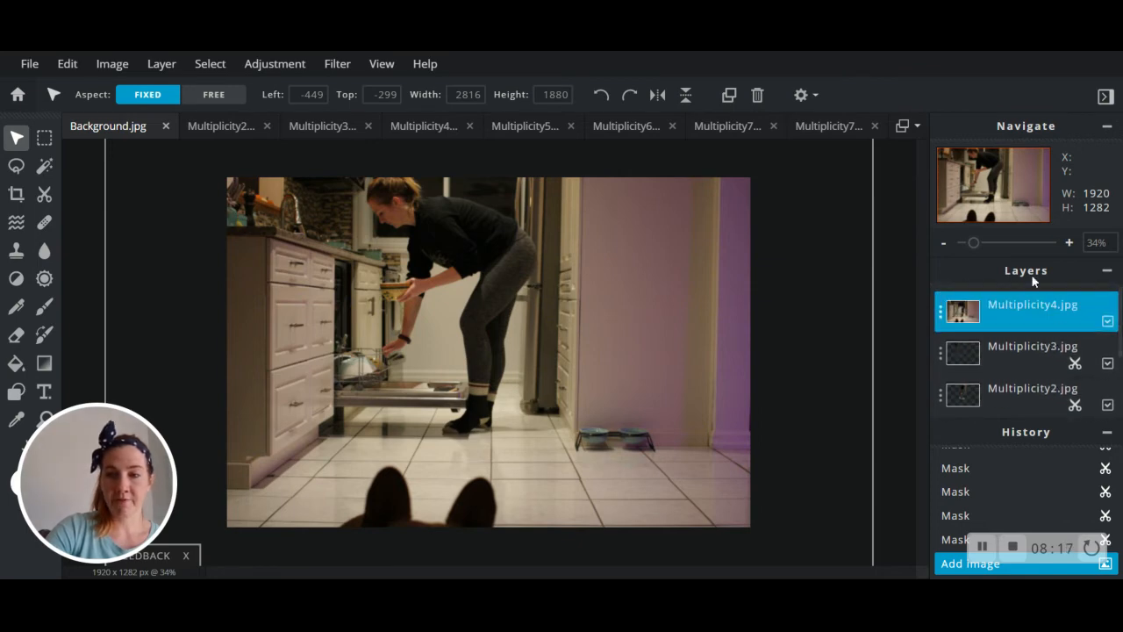
Mask out Multiplicity4.jpg's foreground floor with the dog ears, the purple wall and the cabinet end using a 183 px brush in remove mode
left_click(42, 195)
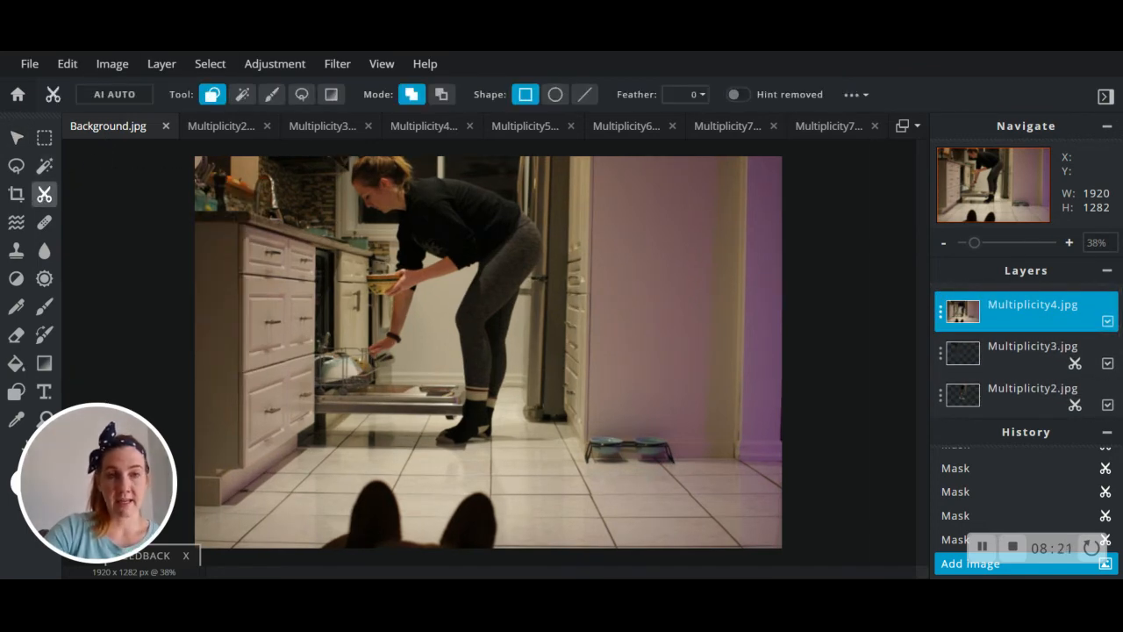
left_click(272, 99)
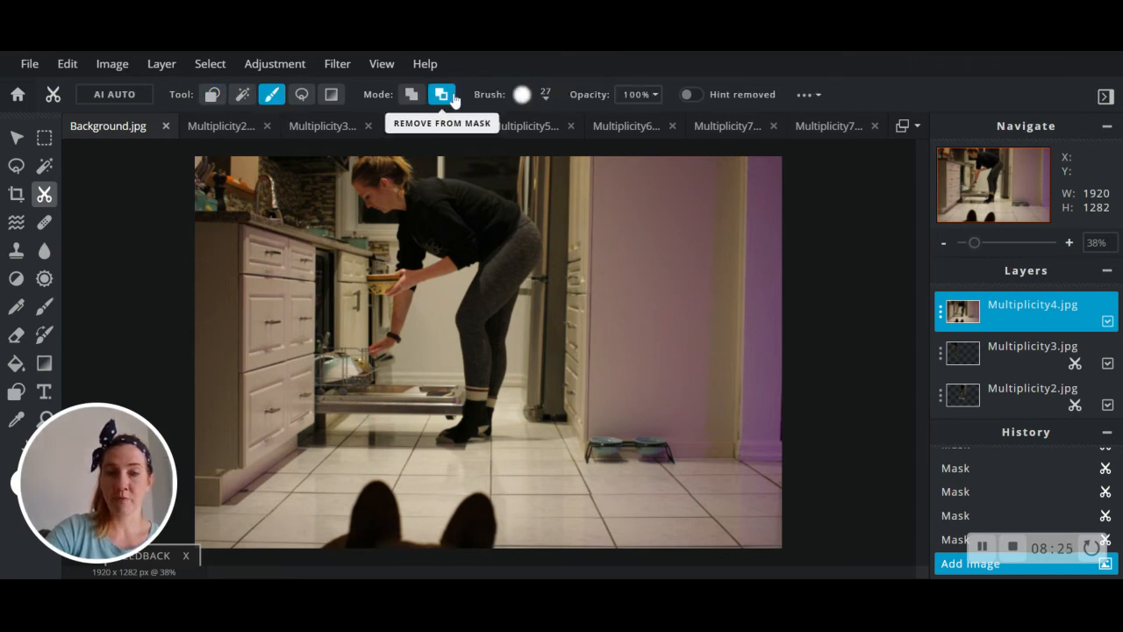
left_click(545, 100)
left_click_drag(539, 152, 553, 154)
left_click(525, 68)
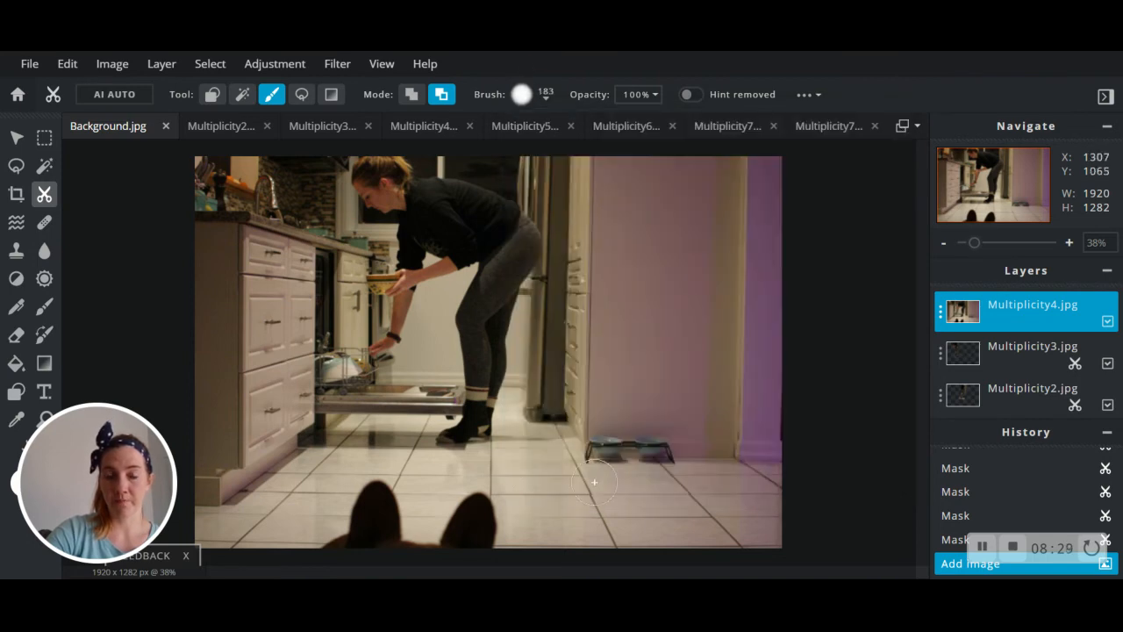
mouse_move(283, 515)
left_mouse_down()
mouse_move(354, 536)
mouse_move(499, 546)
mouse_move(359, 501)
mouse_move(685, 520)
mouse_move(571, 547)
mouse_move(870, 571)
mouse_move(757, 319)
mouse_move(772, 170)
mouse_move(749, 413)
mouse_move(714, 351)
mouse_move(713, 162)
left_mouse_up()
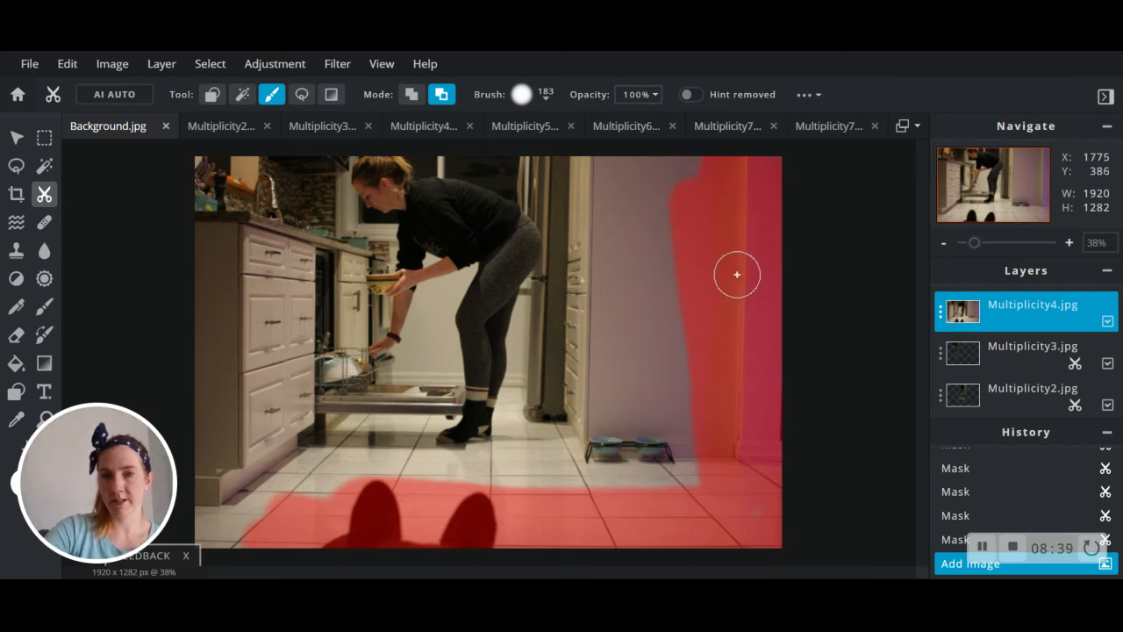
mouse_move(680, 211)
left_mouse_down()
mouse_move(602, 164)
mouse_move(695, 170)
mouse_move(641, 187)
mouse_move(702, 465)
mouse_move(592, 202)
mouse_move(617, 251)
mouse_move(592, 159)
mouse_move(666, 411)
mouse_move(623, 302)
mouse_move(624, 470)
mouse_move(595, 262)
mouse_move(616, 540)
mouse_move(636, 381)
mouse_move(672, 534)
mouse_move(674, 447)
mouse_move(704, 520)
mouse_move(449, 466)
mouse_move(345, 477)
mouse_move(237, 534)
mouse_move(216, 524)
mouse_move(297, 468)
mouse_move(231, 490)
mouse_move(210, 458)
mouse_move(208, 283)
left_mouse_up()
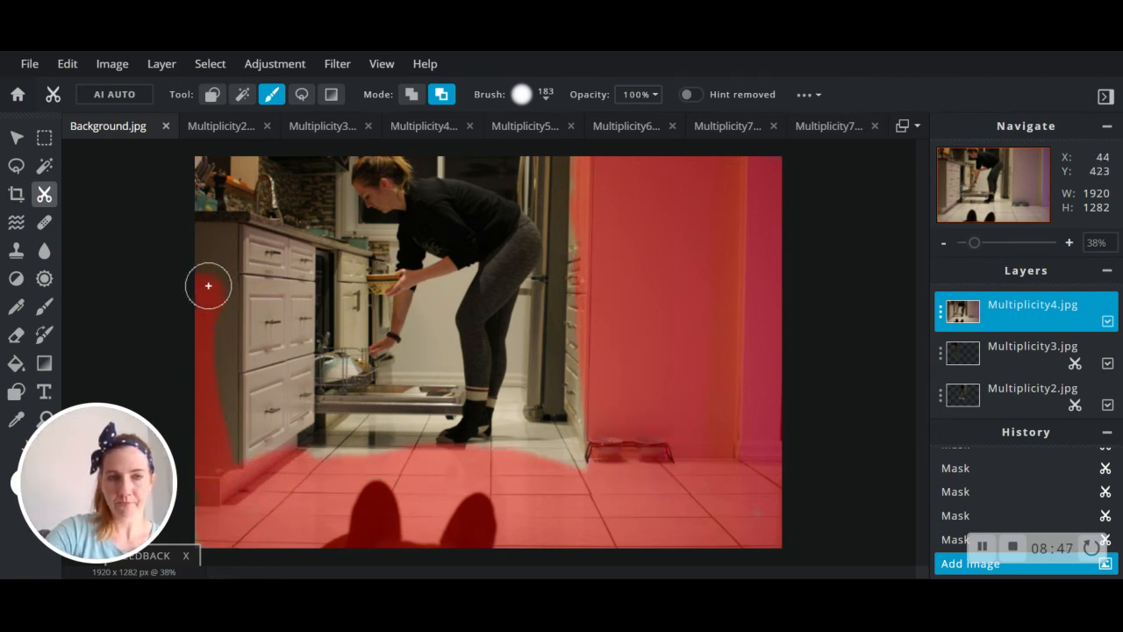
Brush away Multiplicity4.jpg's cabinets, counter and fridge area on both sides of the dishwasher figure
scroll(195, 389, "down", 1)
mouse_move(254, 463)
left_mouse_down()
mouse_move(248, 139)
mouse_move(283, 389)
mouse_move(294, 198)
mouse_move(279, 387)
mouse_move(290, 455)
mouse_move(309, 151)
mouse_move(295, 316)
mouse_move(318, 434)
mouse_move(328, 213)
mouse_move(325, 186)
mouse_move(281, 417)
mouse_move(290, 461)
mouse_move(389, 441)
mouse_move(349, 437)
mouse_move(420, 433)
mouse_move(384, 444)
mouse_move(407, 473)
mouse_move(491, 473)
mouse_move(537, 465)
mouse_move(549, 422)
mouse_move(570, 436)
mouse_move(573, 470)
mouse_move(576, 340)
mouse_move(559, 203)
mouse_move(533, 185)
mouse_move(450, 173)
mouse_move(558, 233)
left_mouse_up()
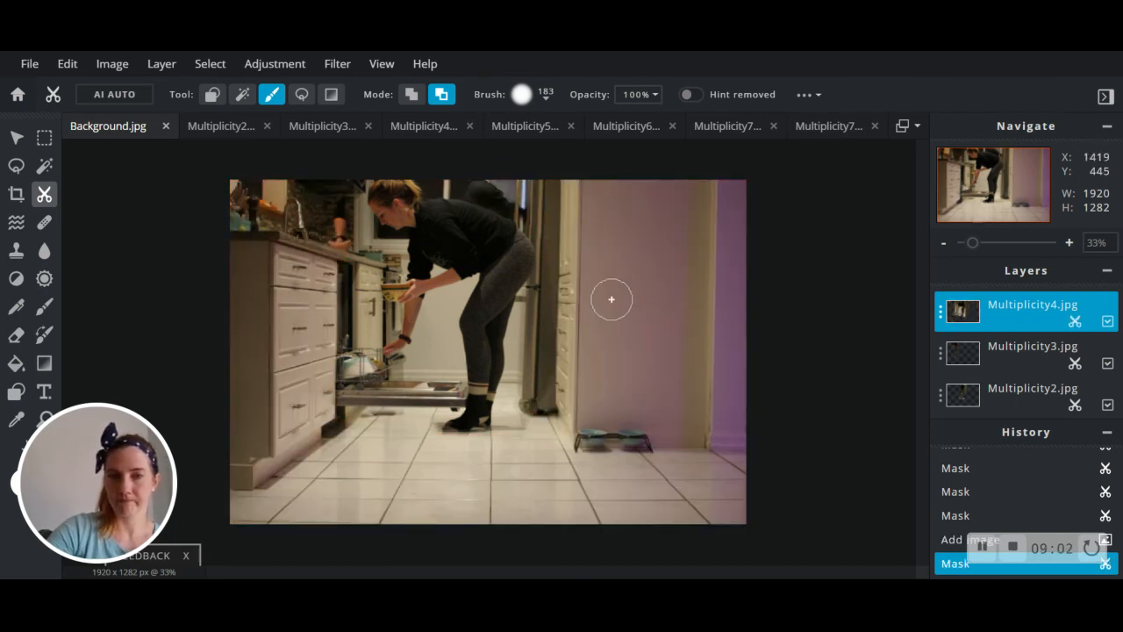
mouse_move(515, 431)
left_mouse_down()
mouse_move(535, 366)
mouse_move(529, 325)
mouse_move(547, 298)
mouse_move(551, 296)
left_mouse_up()
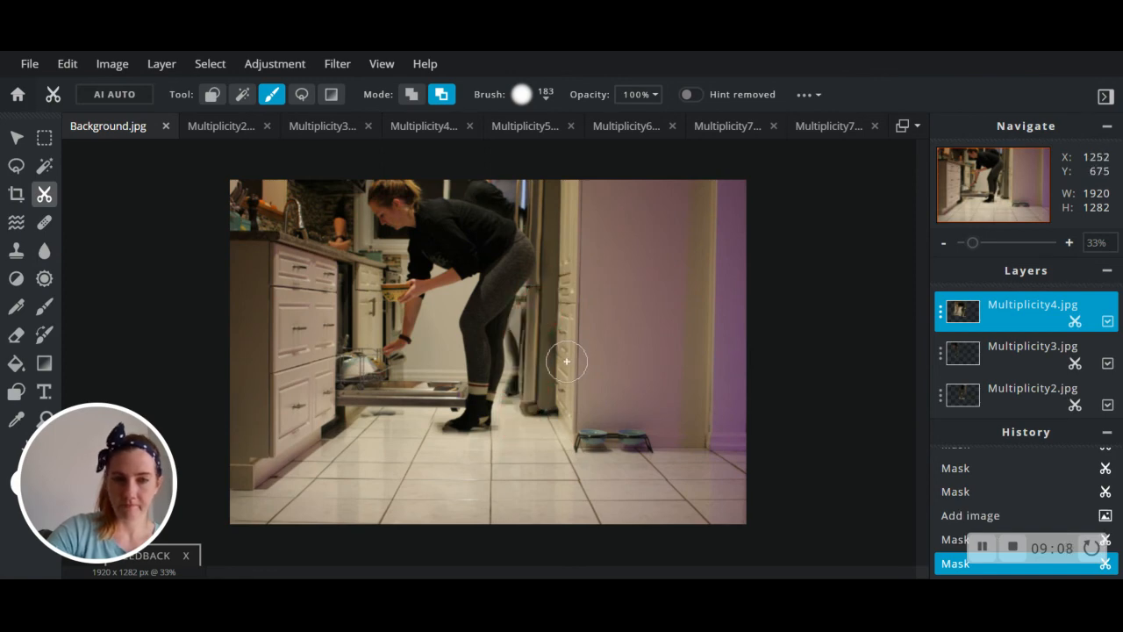
Reduce the mask brush to 77 px and uncover the fridge figure's foot and lower leg behind the dishwasher figure
scroll(526, 310, "up", 2)
scroll(543, 358, "up", 6)
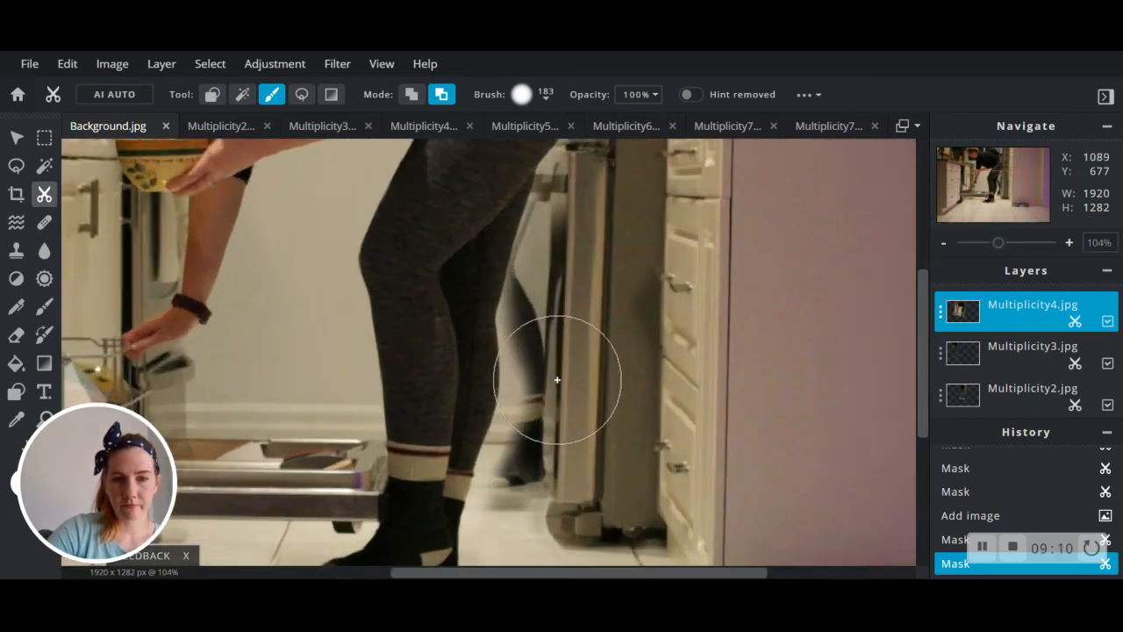
left_click(545, 98)
left_click_drag(547, 150, 539, 151)
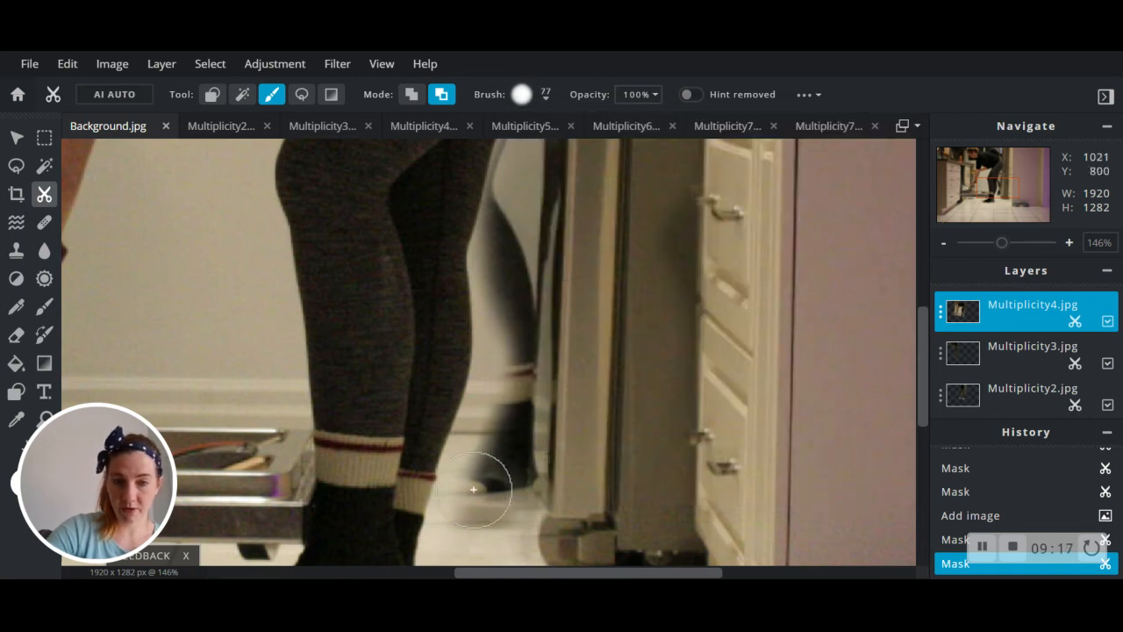
mouse_move(490, 480)
left_mouse_down()
mouse_move(473, 482)
mouse_move(503, 409)
mouse_move(509, 241)
left_mouse_up()
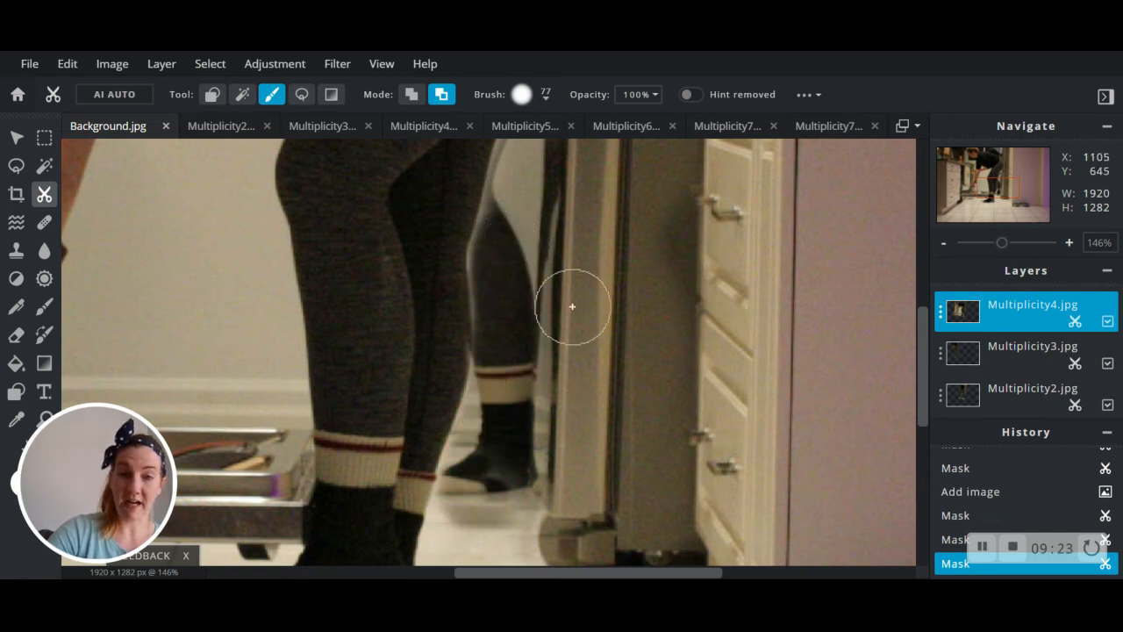
Reduce the mask brush to 38 px and clear the remaining edges between the dishwasher figure's leg and the fridge figure's leg and foot
left_click(543, 95)
left_click_drag(541, 153, 535, 151)
left_click(525, 71)
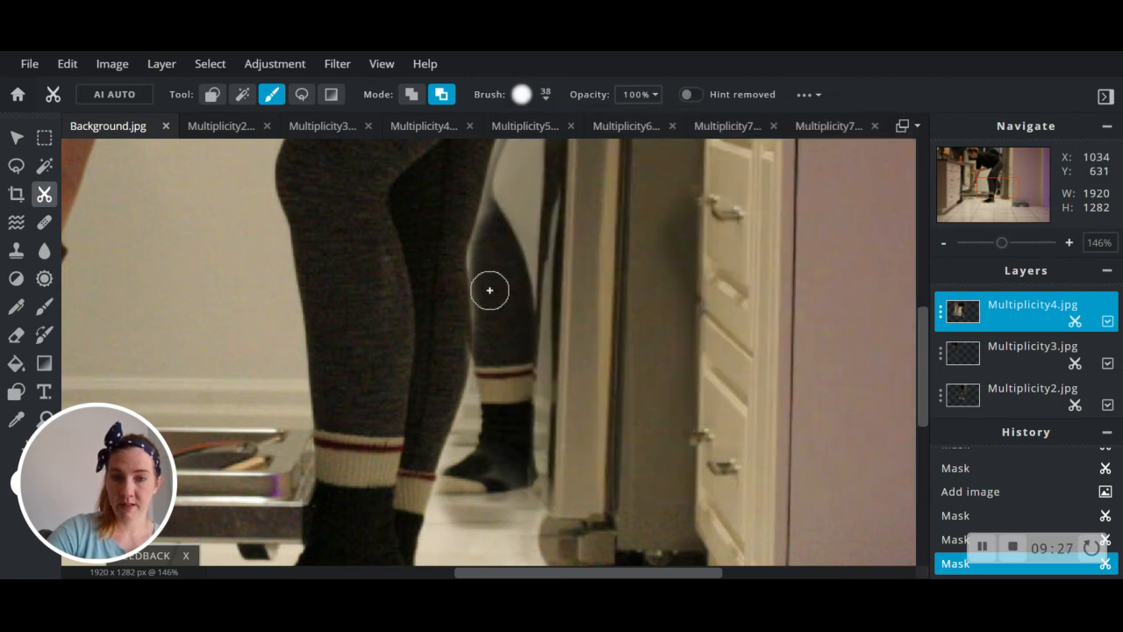
mouse_move(491, 316)
left_mouse_down()
mouse_move(486, 249)
mouse_move(509, 148)
mouse_move(519, 195)
left_mouse_up()
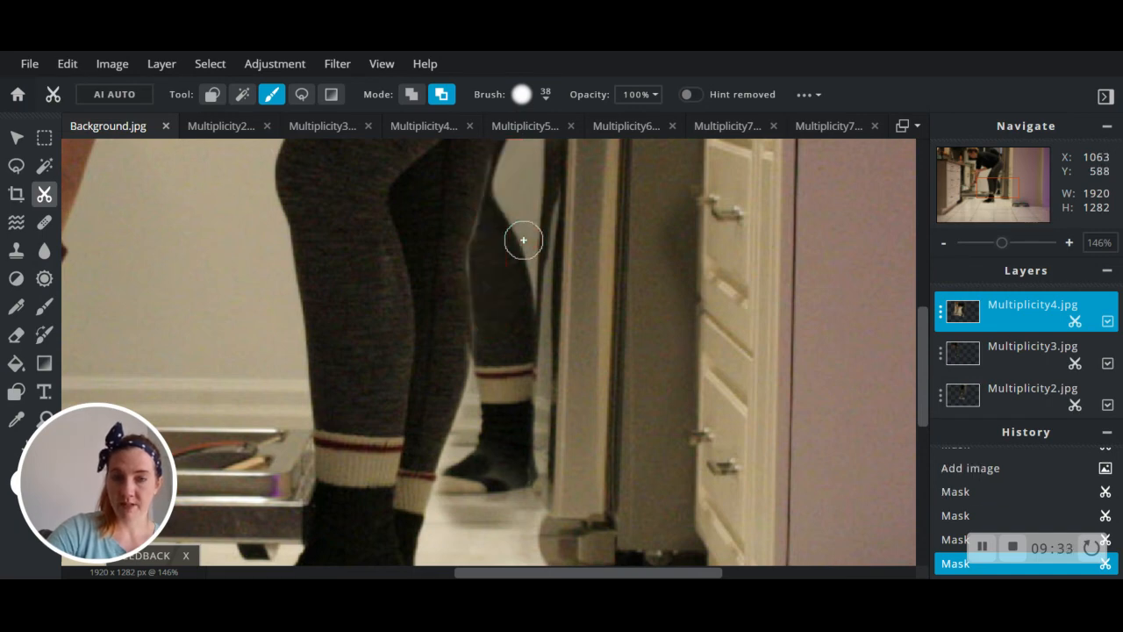
mouse_move(456, 523)
left_mouse_down()
mouse_move(444, 494)
mouse_move(489, 393)
mouse_move(486, 349)
left_mouse_up()
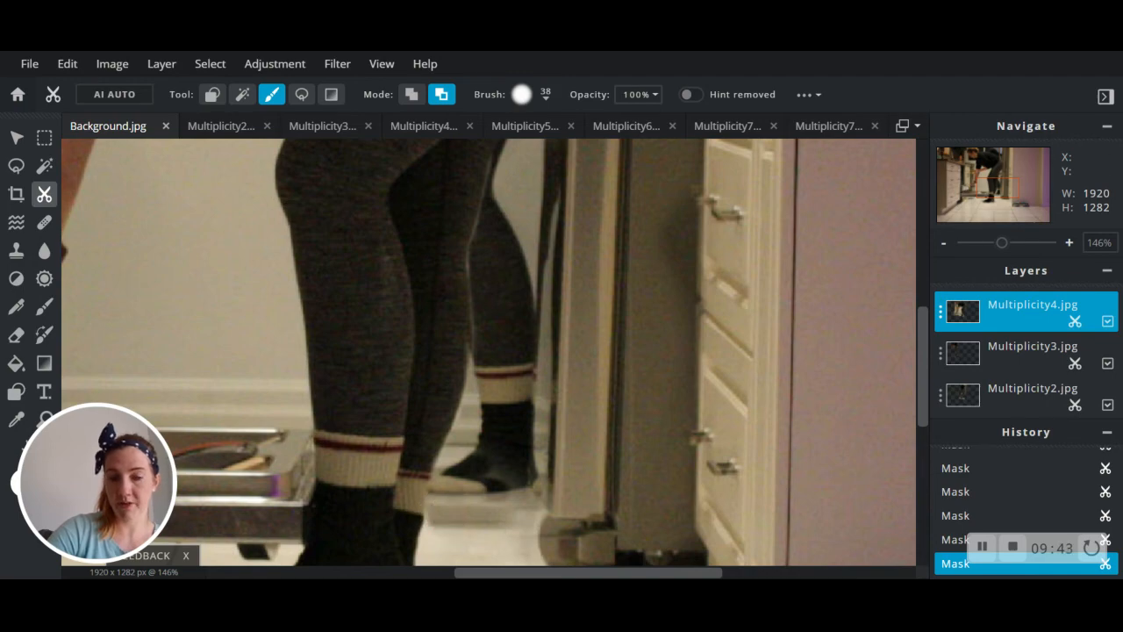
Check the blend around the dishwasher and delete the Multiplicity4.jpg layer
left_click_drag(600, 573, 500, 573)
scroll(524, 388, "up", 5)
scroll(524, 389, "down", 10)
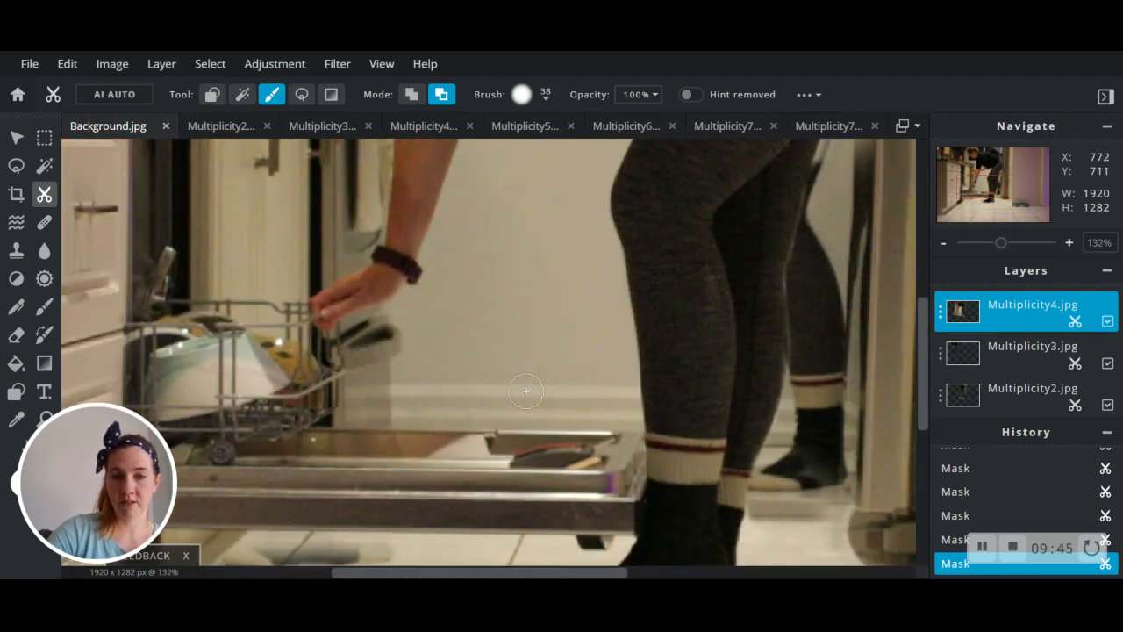
scroll(514, 294, "down", 4)
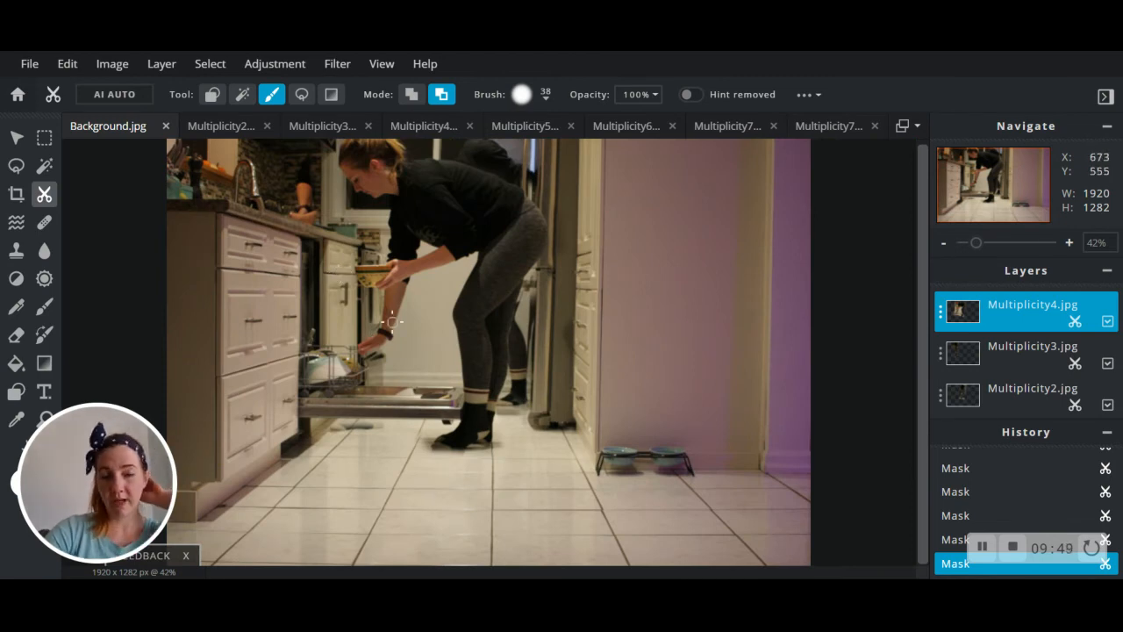
scroll(393, 321, "up", 3)
scroll(441, 319, "down", 2)
scroll(443, 313, "down", 1)
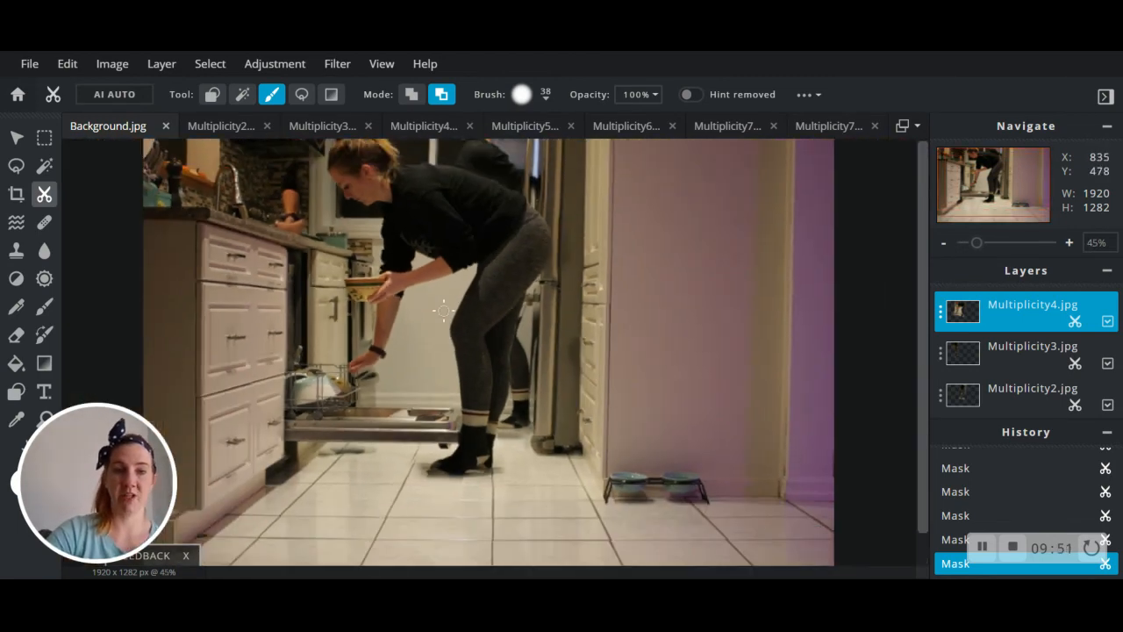
scroll(443, 311, "down", 2)
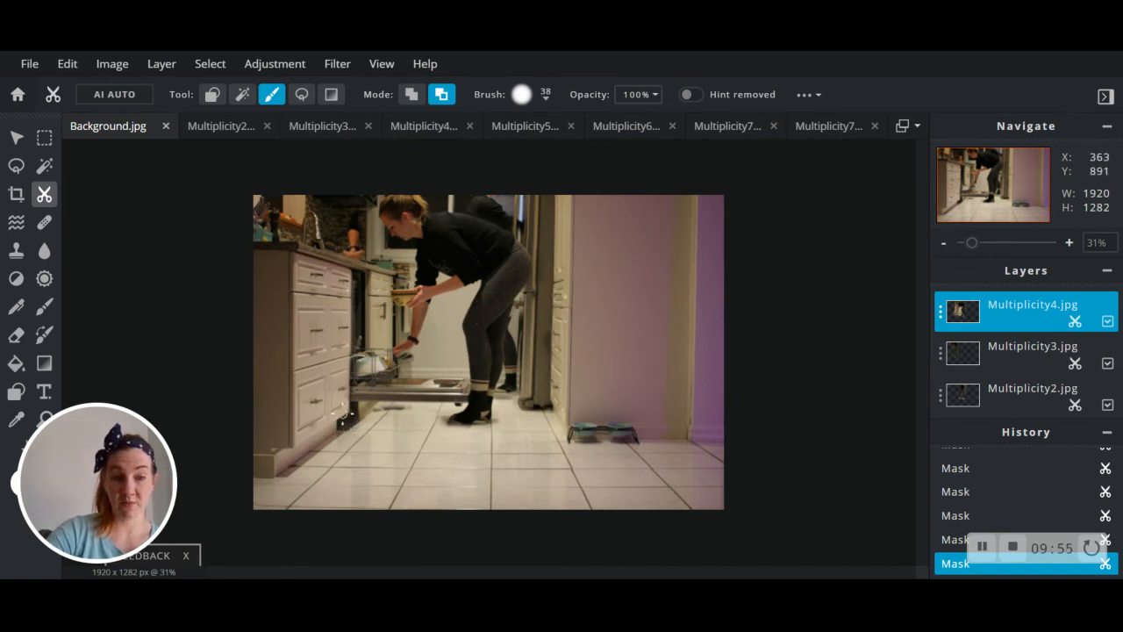
left_click(938, 317)
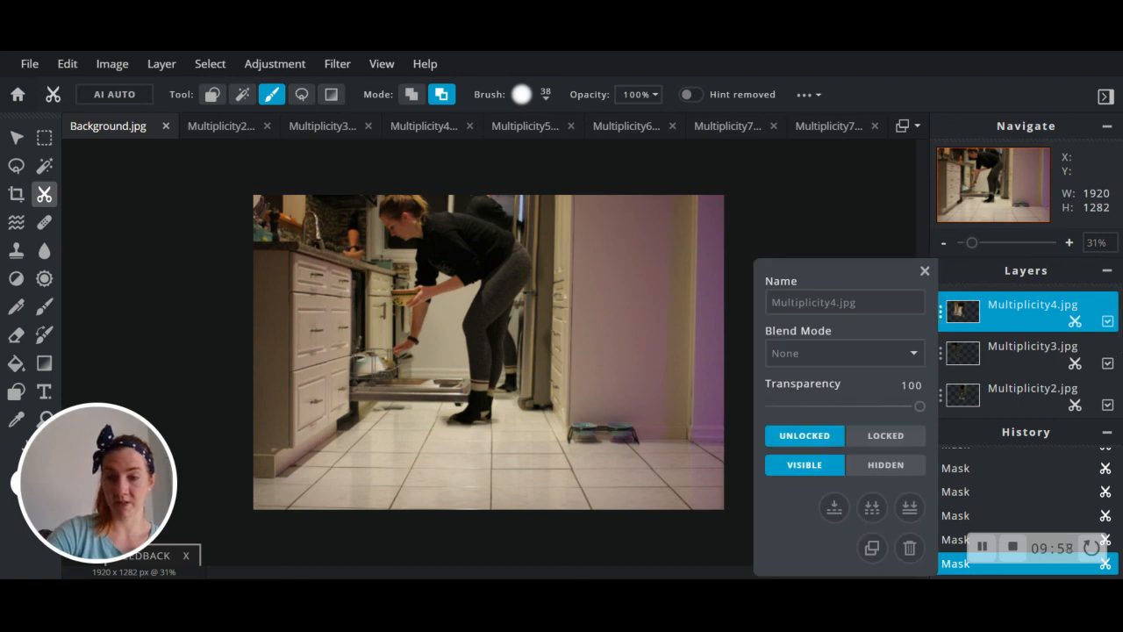
left_click(909, 547)
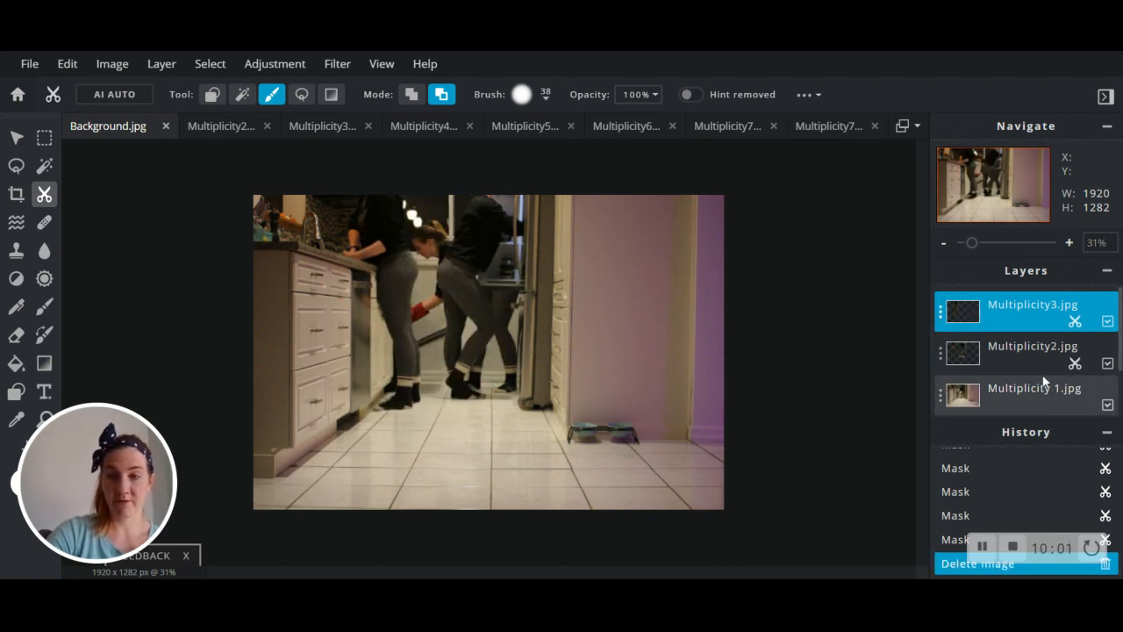
Add Multiplicity5.jpg as a new image layer above Multiplicity3.jpg
scroll(1037, 399, "down", 2)
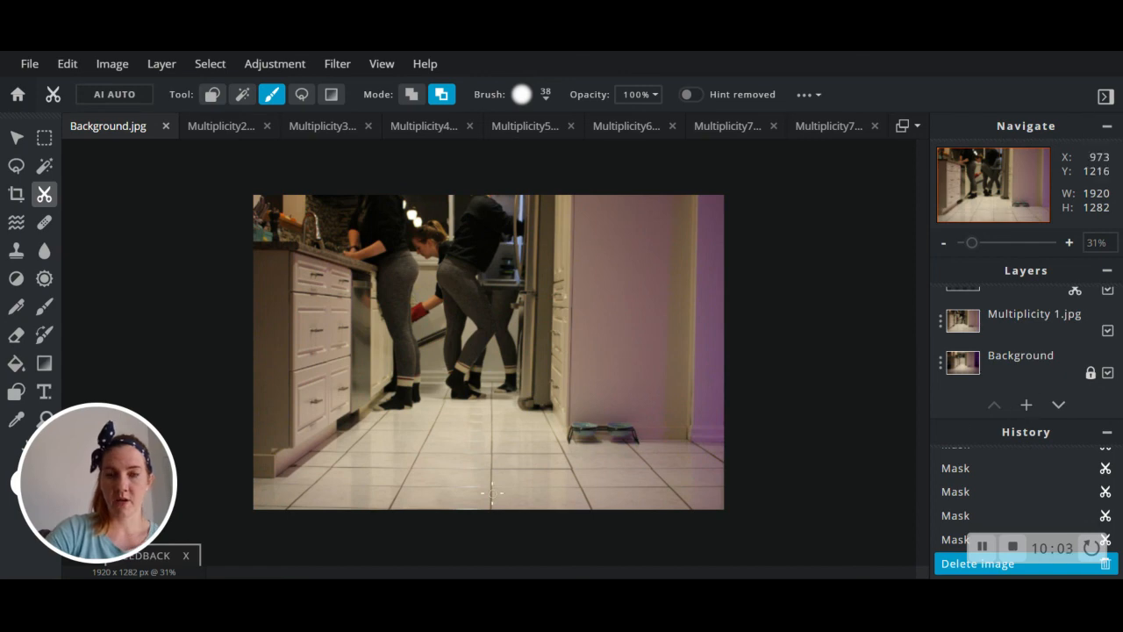
left_click(1026, 405)
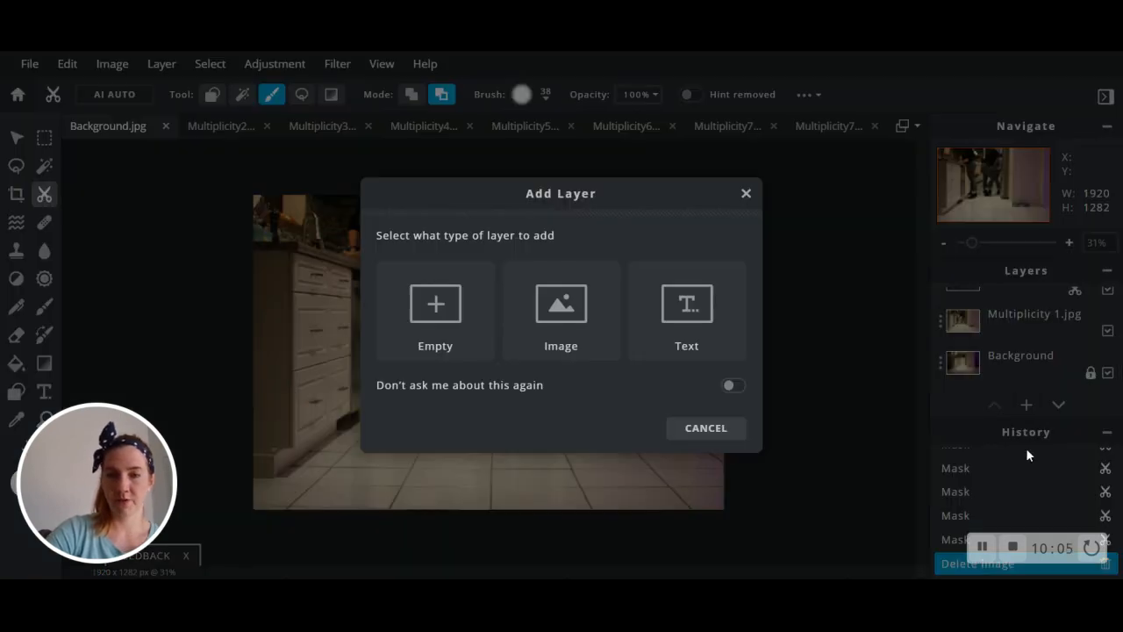
left_click(539, 343)
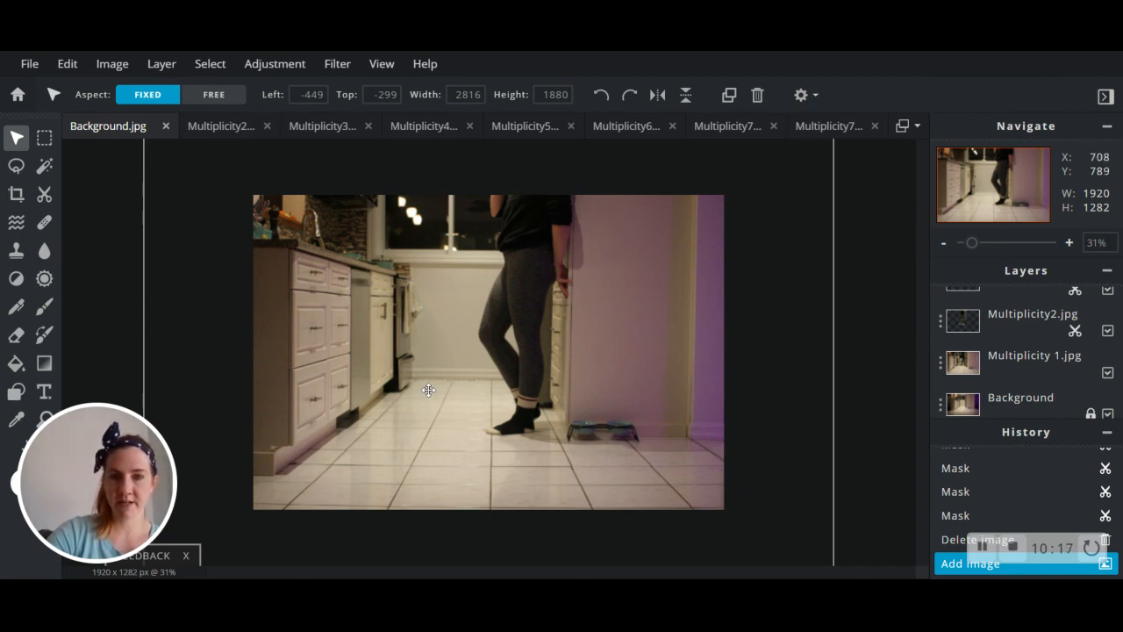
scroll(1073, 394, "up", 5)
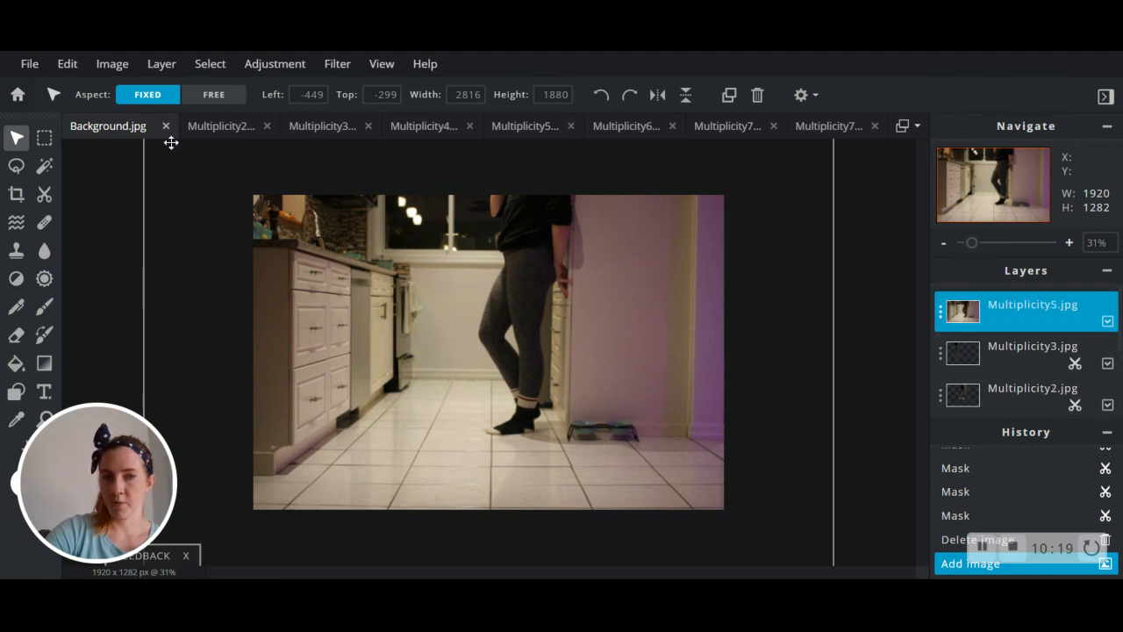
Mask out Multiplicity5.jpg's window, back wall, cabinets and floor around the standing figure using a 305 px brush in remove mode
left_click(49, 192)
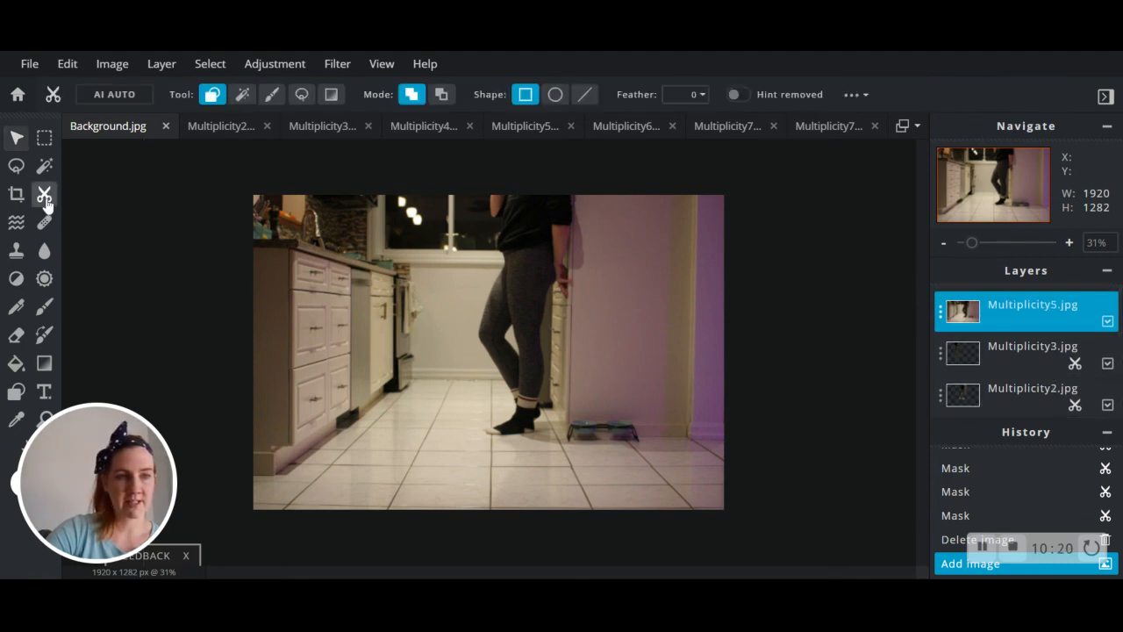
left_click(444, 98)
left_click(271, 94)
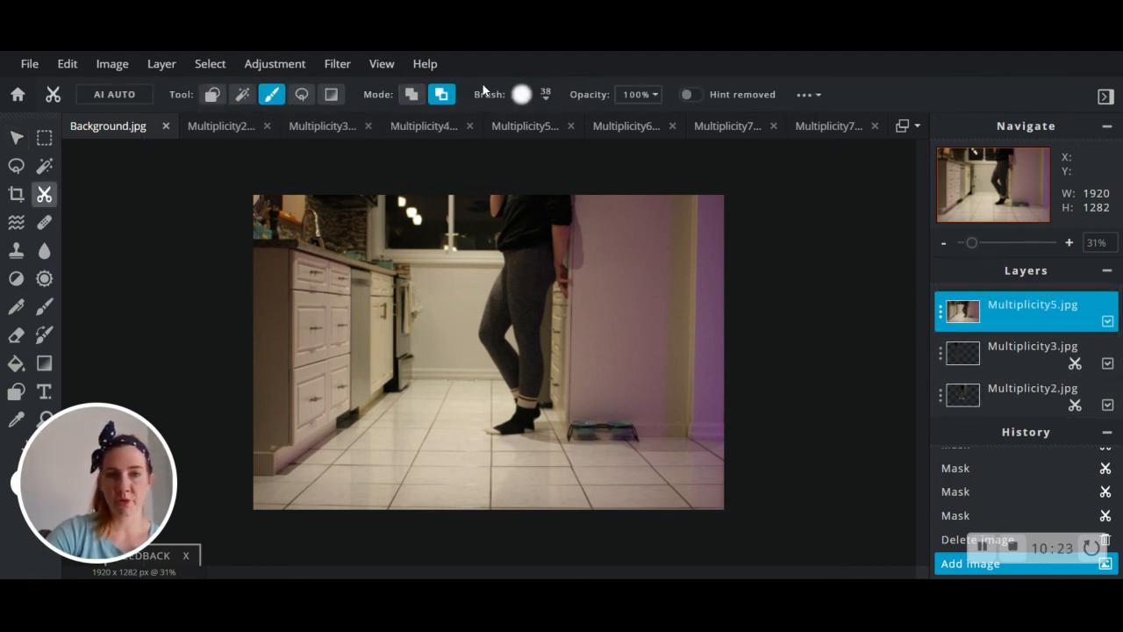
left_click(544, 98)
left_click_drag(532, 150, 550, 153)
left_click(546, 98)
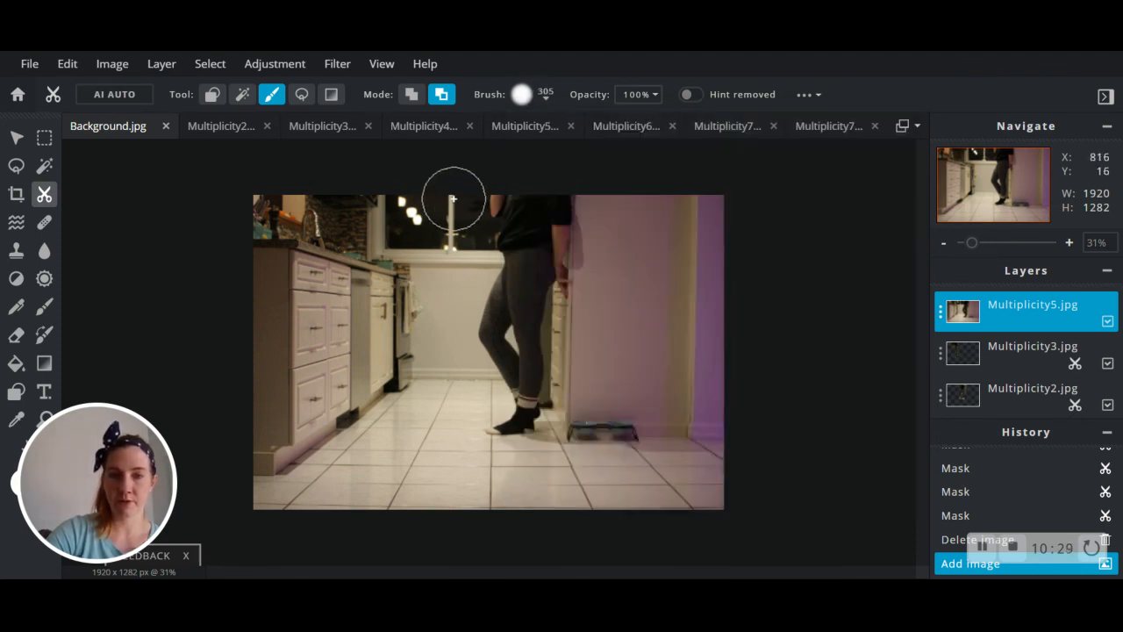
mouse_move(451, 198)
left_mouse_down()
mouse_move(453, 233)
mouse_move(393, 292)
mouse_move(354, 210)
mouse_move(275, 205)
mouse_move(389, 198)
mouse_move(396, 283)
mouse_move(303, 266)
mouse_move(303, 376)
mouse_move(294, 176)
mouse_move(360, 378)
mouse_move(381, 304)
mouse_move(405, 401)
mouse_move(416, 312)
mouse_move(429, 376)
mouse_move(435, 299)
mouse_move(460, 260)
mouse_move(433, 327)
mouse_move(466, 256)
mouse_move(456, 241)
mouse_move(441, 264)
mouse_move(424, 364)
mouse_move(451, 422)
mouse_move(419, 313)
left_mouse_up()
mouse_move(323, 403)
left_mouse_down()
mouse_move(305, 315)
mouse_move(270, 281)
mouse_move(309, 494)
mouse_move(302, 424)
mouse_move(333, 398)
mouse_move(362, 491)
mouse_move(343, 291)
mouse_move(359, 457)
mouse_move(291, 472)
left_mouse_up()
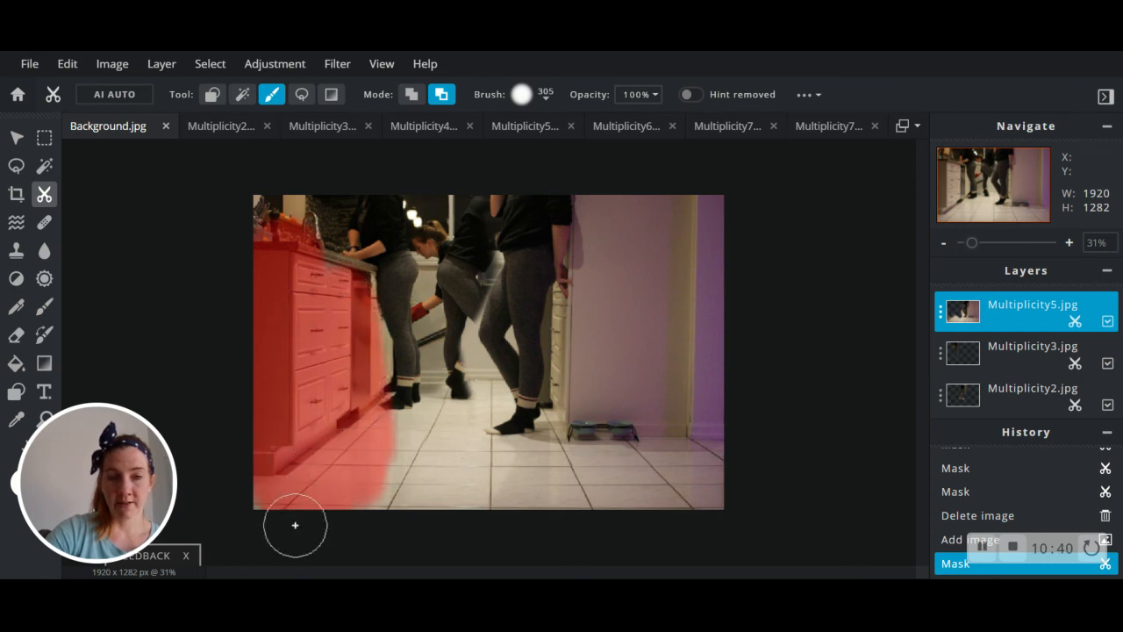
mouse_move(327, 386)
left_mouse_down()
mouse_move(336, 314)
mouse_move(321, 216)
mouse_move(420, 538)
mouse_move(405, 377)
mouse_move(444, 512)
mouse_move(400, 513)
mouse_move(554, 523)
mouse_move(524, 498)
mouse_move(465, 491)
mouse_move(549, 480)
mouse_move(699, 490)
mouse_move(559, 471)
mouse_move(622, 461)
mouse_move(677, 460)
mouse_move(711, 499)
mouse_move(671, 228)
mouse_move(678, 212)
mouse_move(717, 246)
mouse_move(735, 355)
mouse_move(685, 216)
mouse_move(661, 189)
mouse_move(615, 196)
mouse_move(671, 414)
mouse_move(598, 199)
mouse_move(613, 229)
mouse_move(601, 396)
mouse_move(611, 430)
mouse_move(609, 314)
mouse_move(620, 459)
left_mouse_up()
scroll(538, 389, "up", 5)
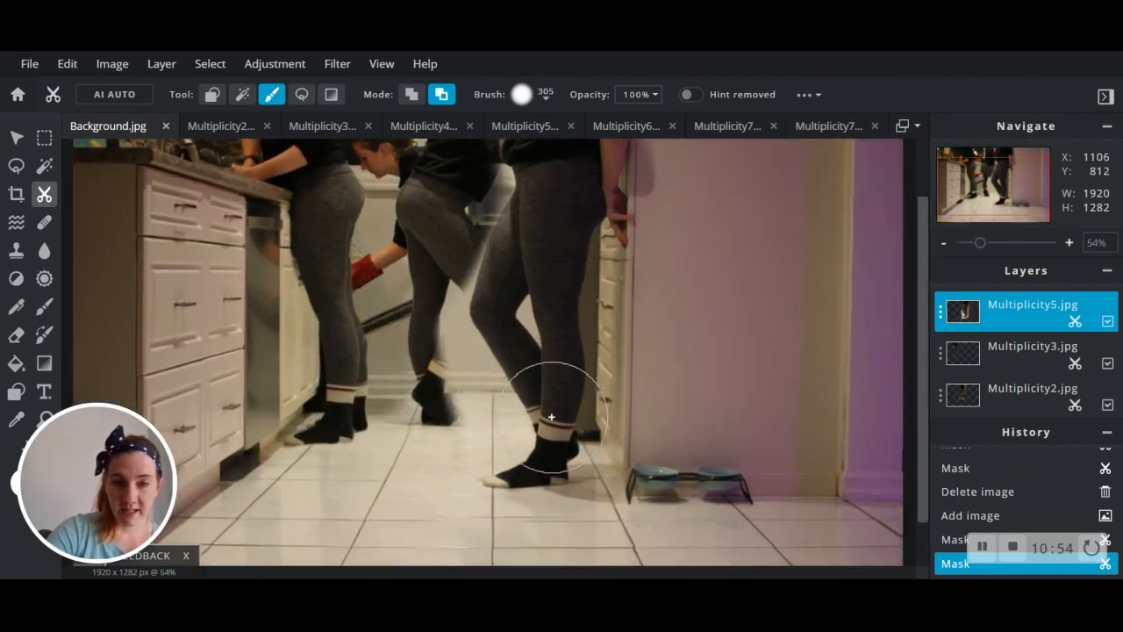